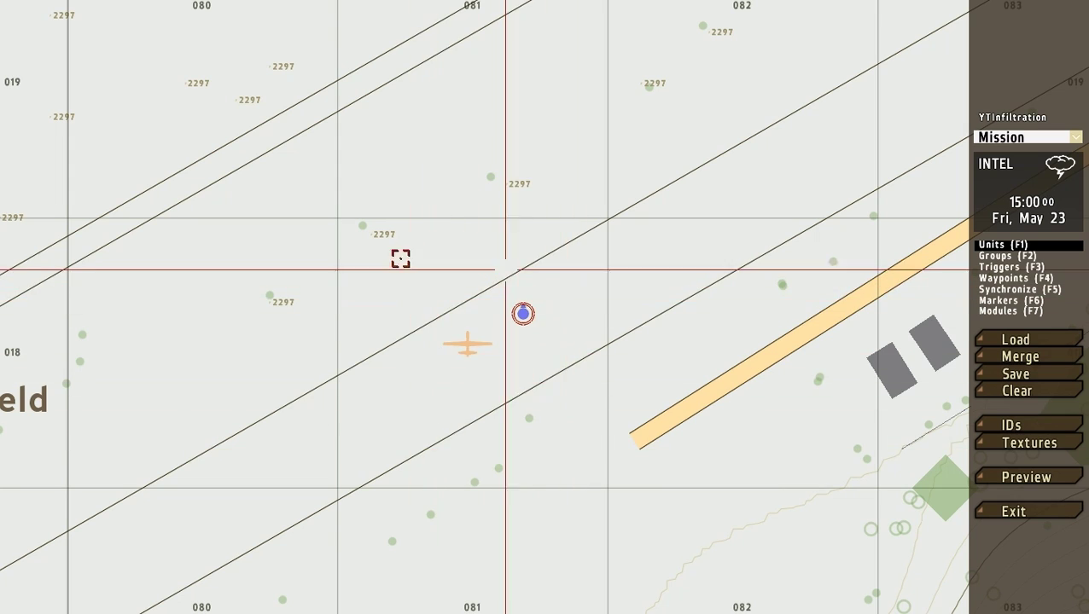
Step: Look over the airfield with its player unit and aircraft, and the surrounding regions of the map, at several scales
{"action": "right_click_drag", "start_coordinate": [510, 344], "coordinate": [561, 372]}
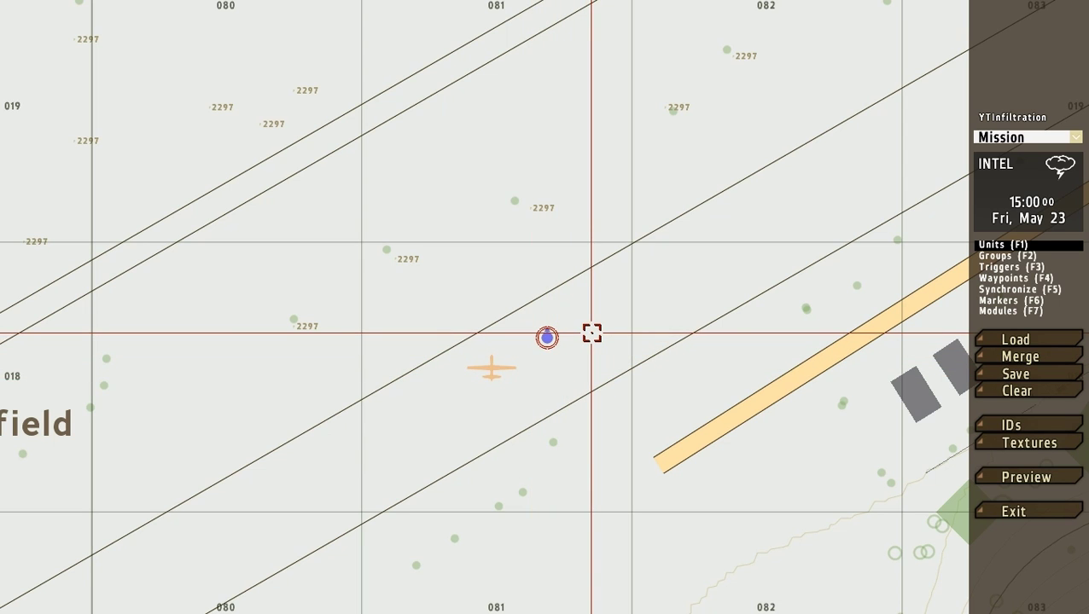
{"action": "right_click_drag", "start_coordinate": [591, 332], "coordinate": [566, 433]}
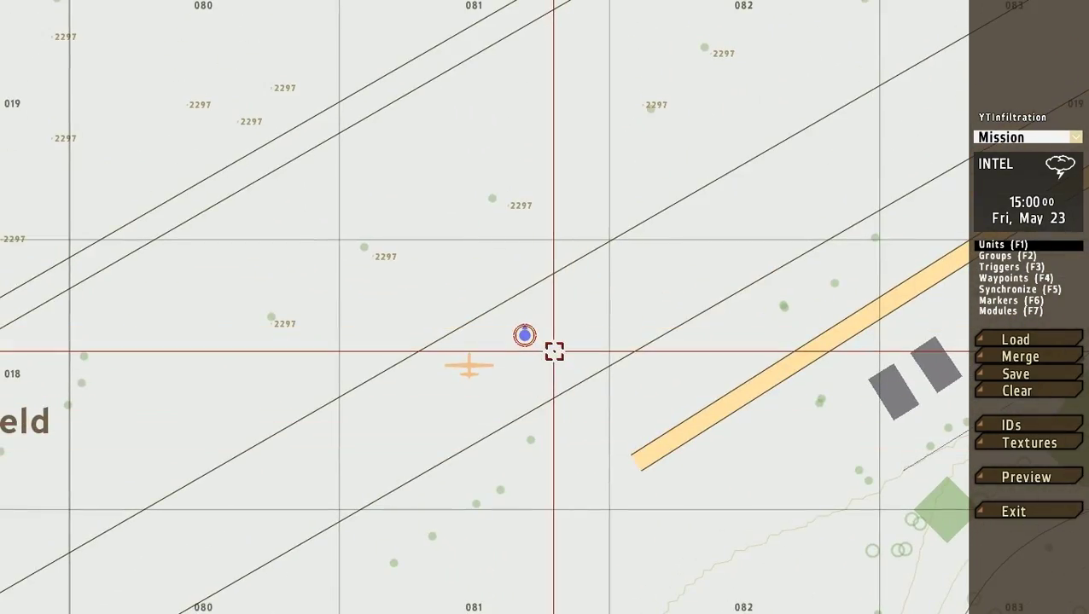
{"action": "scroll", "coordinate": [555, 350], "scroll_direction": "down", "scroll_amount": 10}
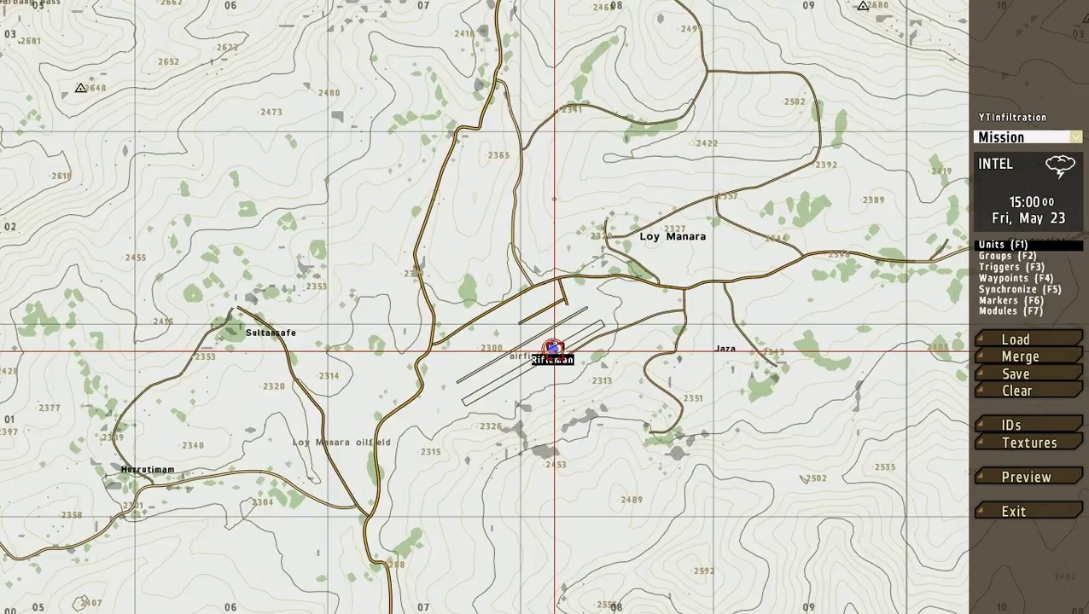
{"action": "scroll", "coordinate": [555, 350], "scroll_direction": "up", "scroll_amount": 10}
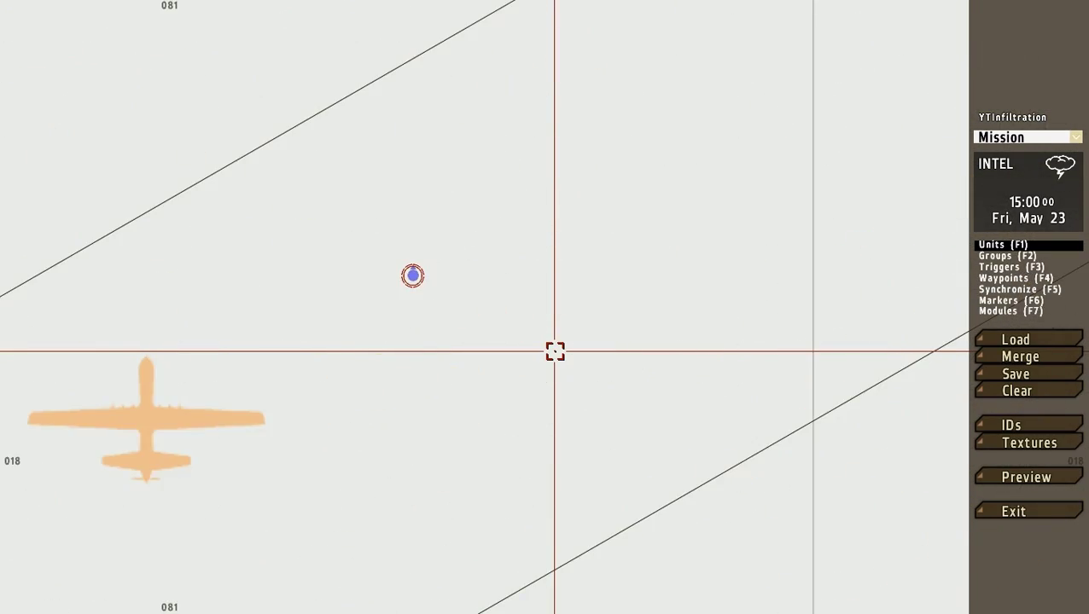
{"action": "scroll", "coordinate": [555, 350], "scroll_direction": "down", "scroll_amount": 10}
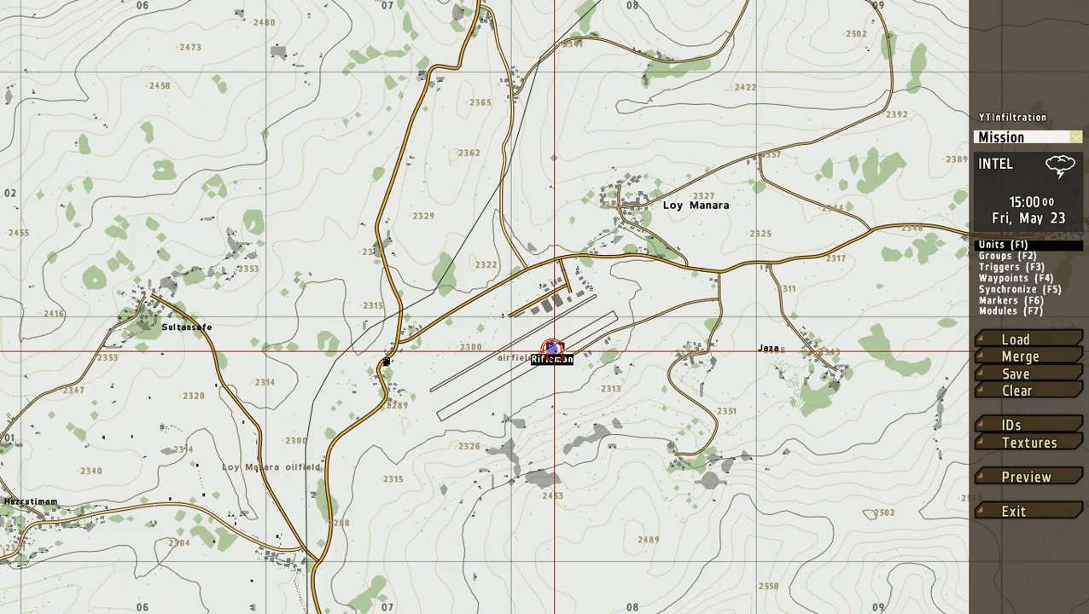
{"action": "scroll", "coordinate": [664, 348], "scroll_direction": "down", "scroll_amount": 2}
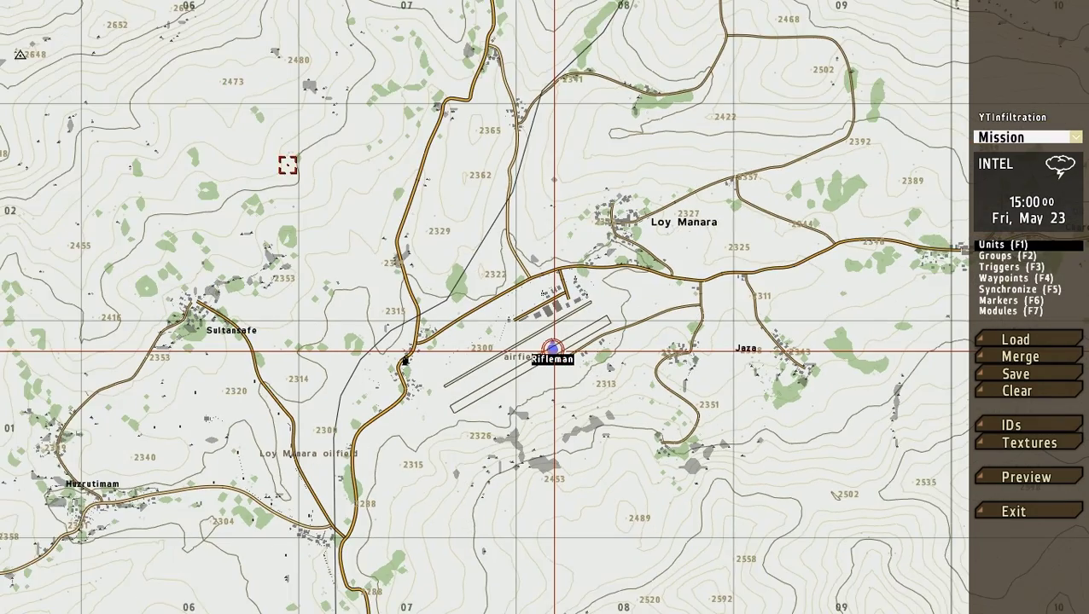
{"action": "scroll", "coordinate": [288, 165], "scroll_direction": "down", "scroll_amount": 5}
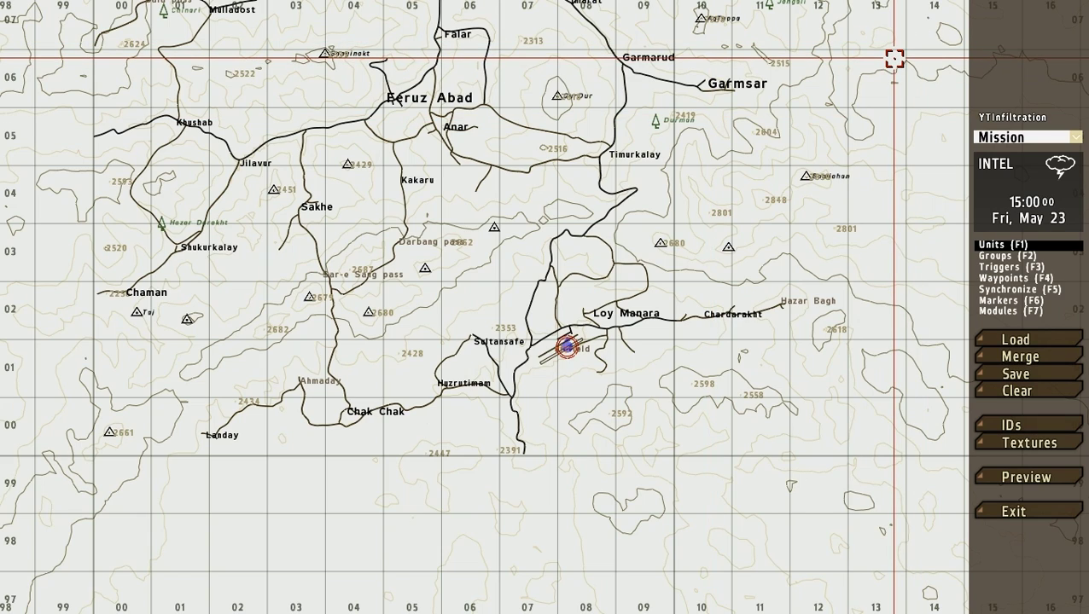
{"action": "scroll", "coordinate": [894, 58], "scroll_direction": "up", "scroll_amount": 10}
{"action": "scroll", "coordinate": [893, 58], "scroll_direction": "up", "scroll_amount": 4}
{"action": "scroll", "coordinate": [856, 87], "scroll_direction": "down", "scroll_amount": 10}
{"action": "scroll", "coordinate": [493, 418], "scroll_direction": "down", "scroll_amount": 5}
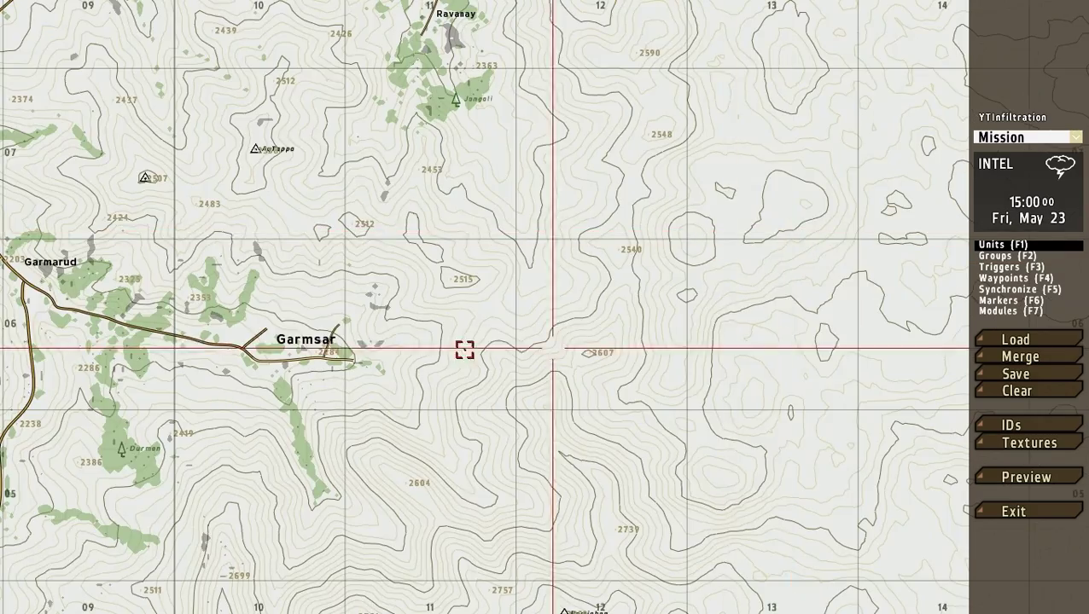
{"action": "scroll", "coordinate": [762, 446], "scroll_direction": "down", "scroll_amount": 6}
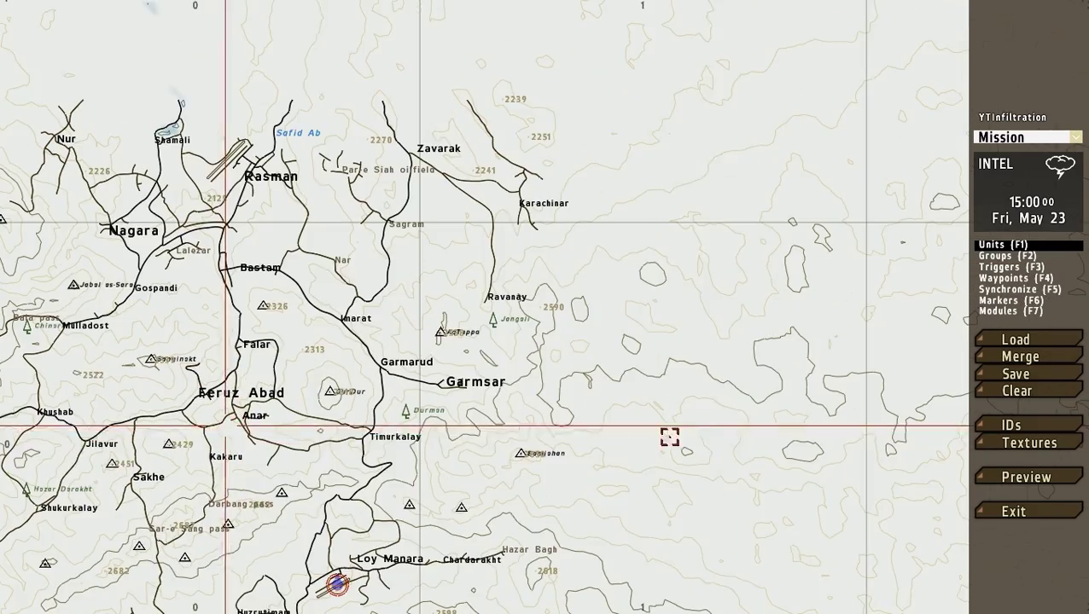
{"action": "scroll", "coordinate": [525, 442], "scroll_direction": "up", "scroll_amount": 10}
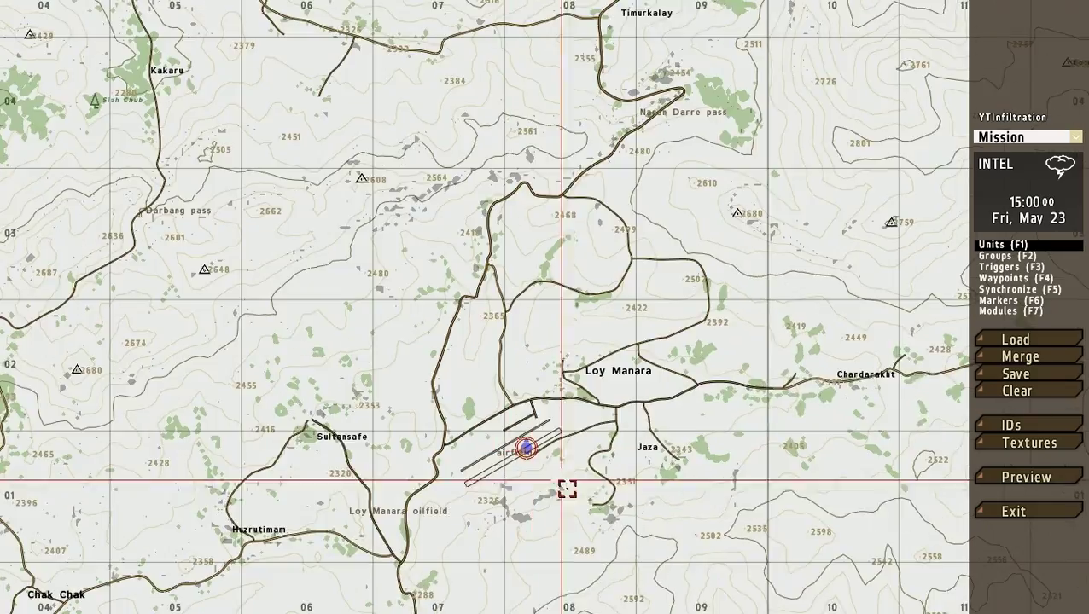
{"action": "scroll", "coordinate": [543, 456], "scroll_direction": "up", "scroll_amount": 8}
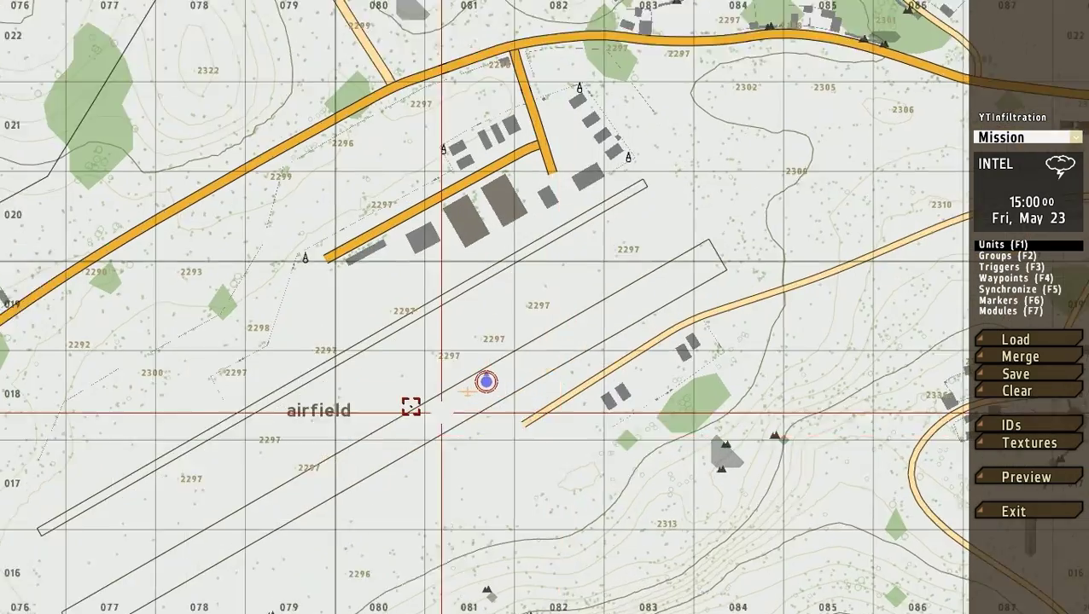
{"action": "scroll", "coordinate": [557, 422], "scroll_direction": "up", "scroll_amount": 6}
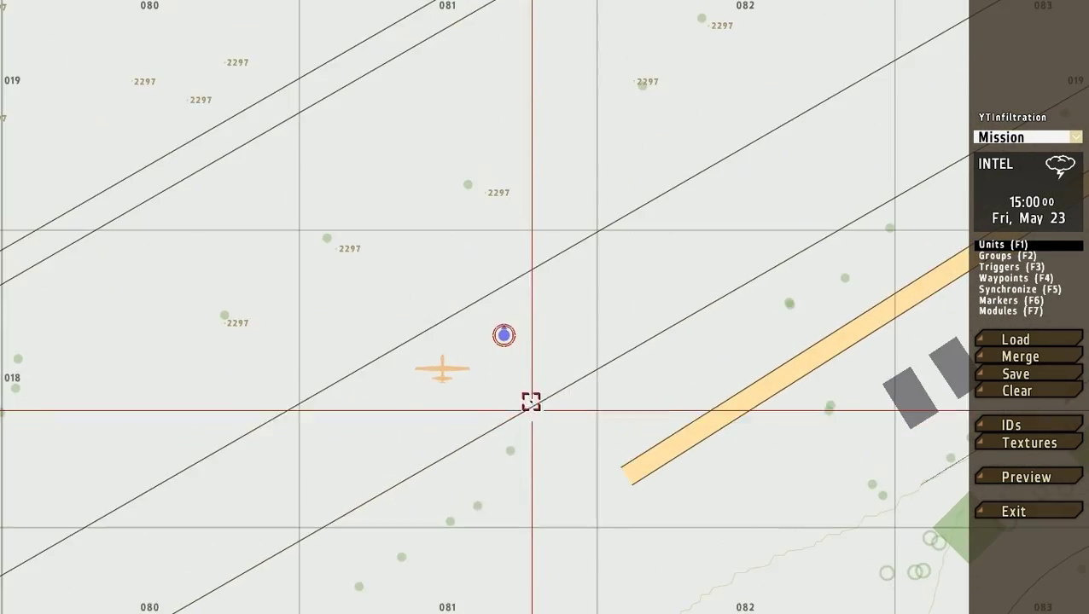
Step: Reposition the rifleman and the aircraft one at a time on the airfield's runway area
{"action": "scroll", "coordinate": [493, 449], "scroll_direction": "down", "scroll_amount": 3}
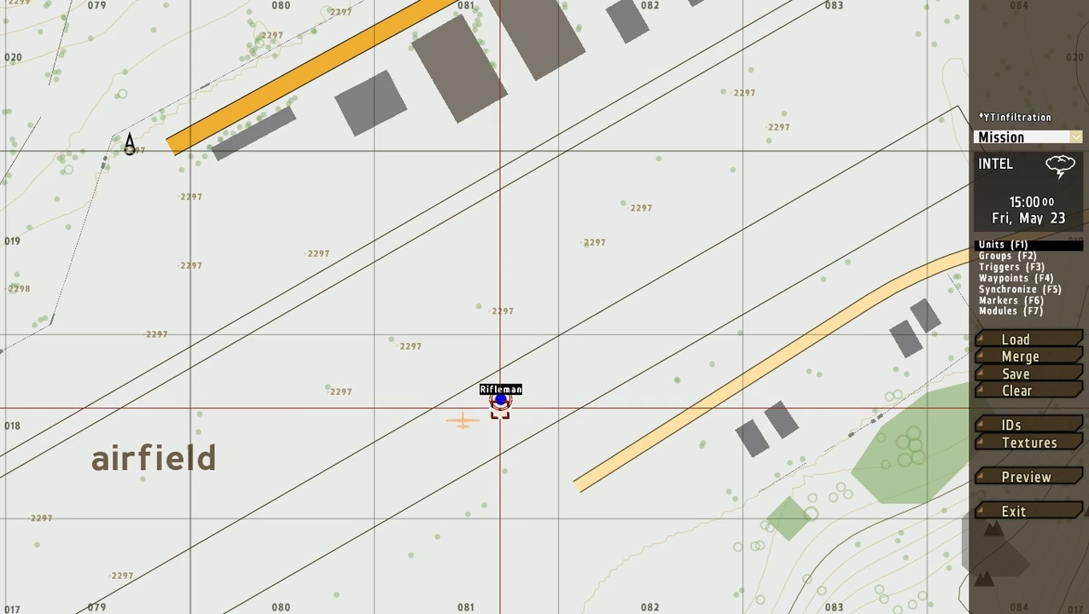
{"action": "left_click_drag", "start_coordinate": [590, 444], "coordinate": [578, 348]}
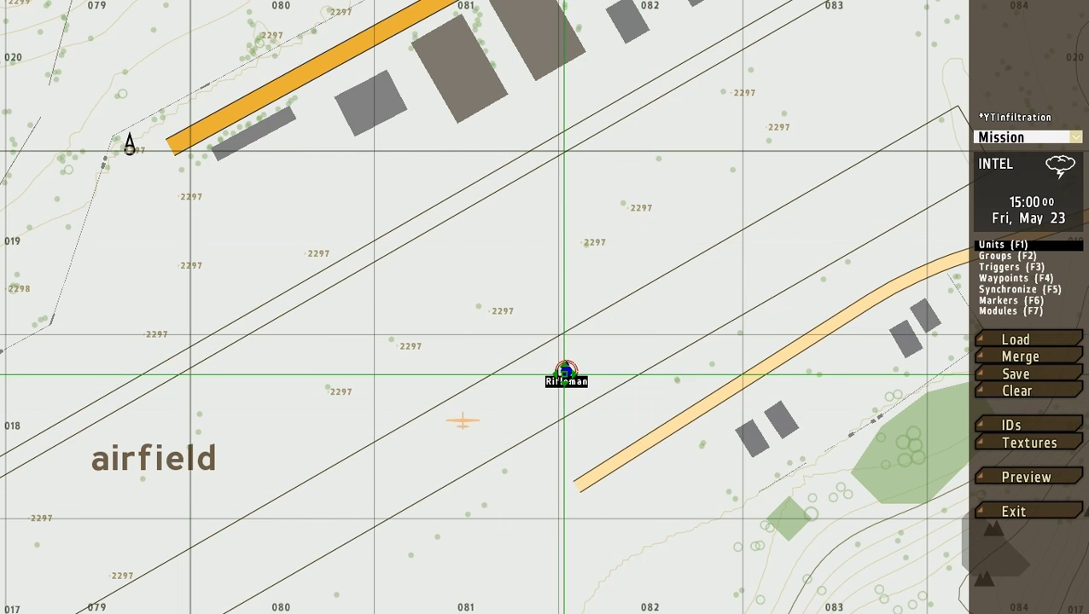
{"action": "left_click_drag", "start_coordinate": [460, 418], "coordinate": [330, 377]}
{"action": "left_click_drag", "start_coordinate": [571, 397], "coordinate": [612, 347]}
{"action": "left_click_drag", "start_coordinate": [465, 427], "coordinate": [461, 452]}
{"action": "left_click_drag", "start_coordinate": [595, 381], "coordinate": [476, 442]}
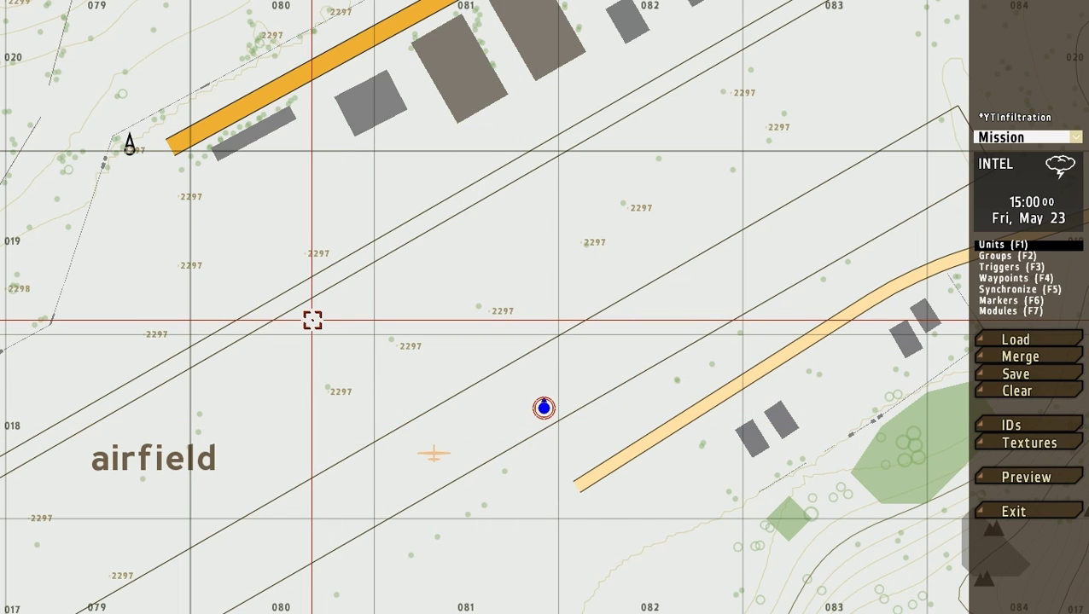
Step: Move the rifleman and aircraft together as one selection, and check the rifleman's unit settings without changing them
{"action": "left_click_drag", "start_coordinate": [312, 320], "coordinate": [689, 537]}
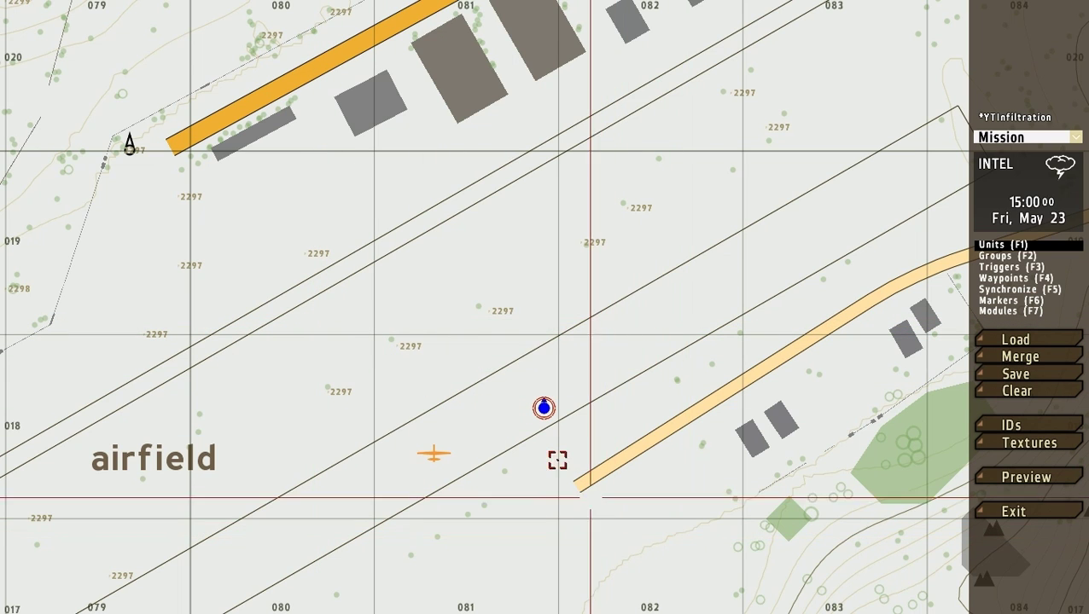
{"action": "mouse_move", "coordinate": [546, 408]}
{"action": "left_mouse_down"}
{"action": "mouse_move", "coordinate": [644, 243]}
{"action": "mouse_move", "coordinate": [552, 442]}
{"action": "mouse_move", "coordinate": [448, 296]}
{"action": "mouse_move", "coordinate": [556, 442]}
{"action": "mouse_move", "coordinate": [579, 382]}
{"action": "mouse_move", "coordinate": [548, 381]}
{"action": "left_mouse_up"}
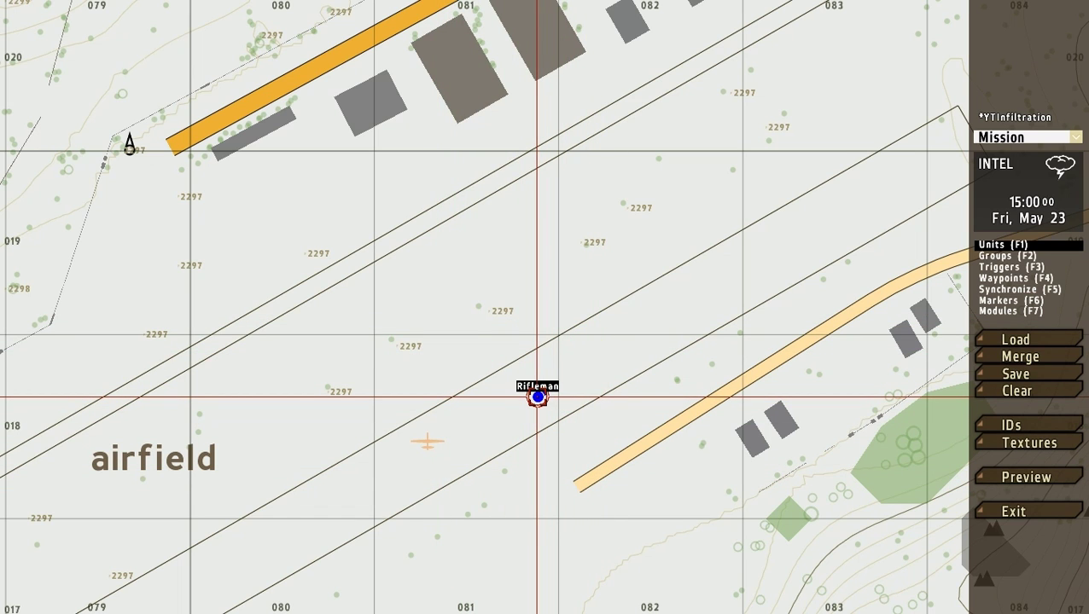
{"action": "double_click", "coordinate": [536, 397]}
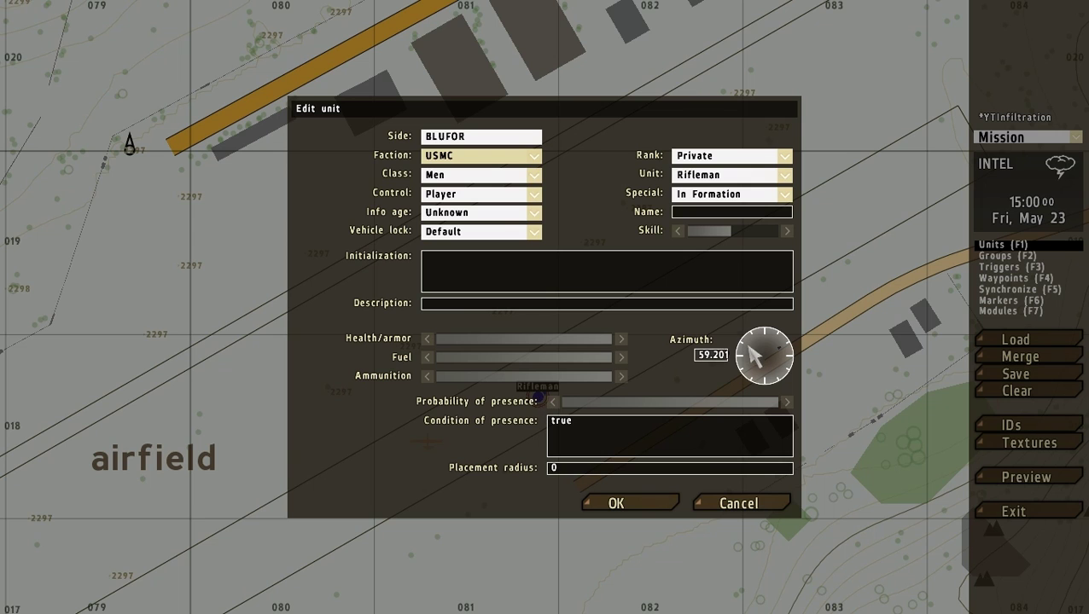
{"action": "left_click", "coordinate": [719, 504]}
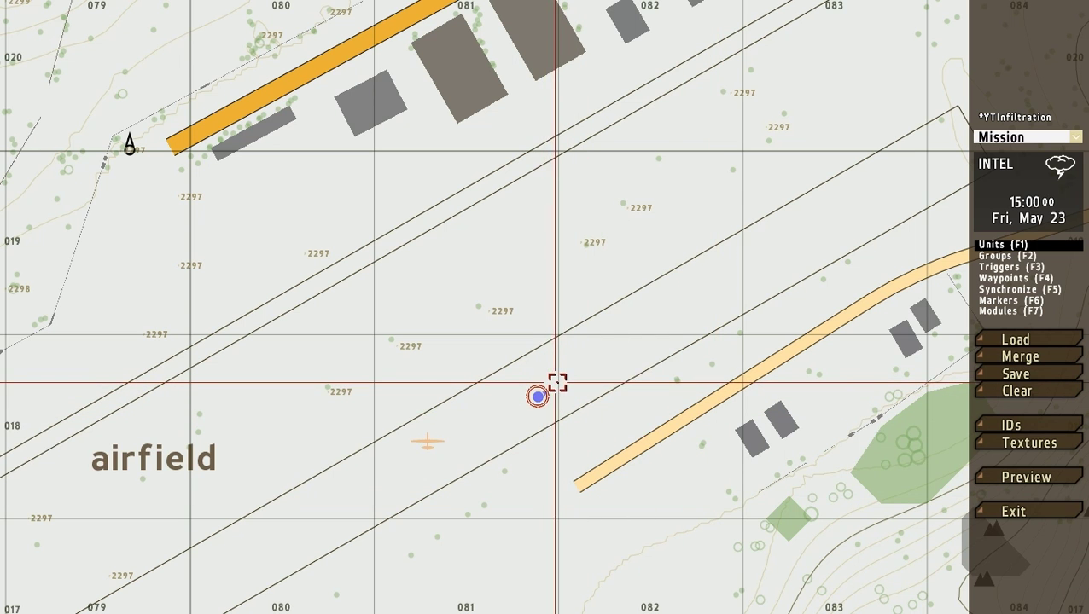
Step: Select the rifleman and aircraft together and rotate them as a group
{"action": "mouse_move", "coordinate": [307, 316]}
{"action": "left_mouse_down"}
{"action": "mouse_move", "coordinate": [610, 483]}
{"action": "mouse_move", "coordinate": [627, 480]}
{"action": "left_mouse_up"}
{"action": "left_click_drag", "start_coordinate": [538, 396], "coordinate": [571, 369]}
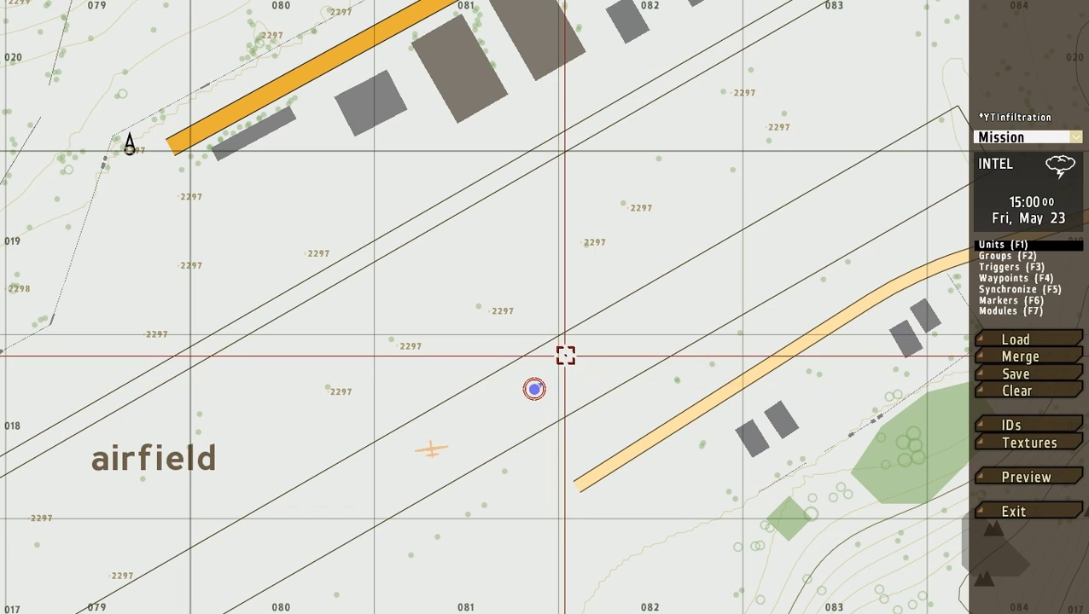
Step: Copy the aircraft, paste several duplicates northwest of the rifleman, and remove the duplicates
{"action": "left_click_drag", "start_coordinate": [563, 361], "coordinate": [405, 470]}
{"action": "left_click_drag", "start_coordinate": [364, 352], "coordinate": [430, 440]}
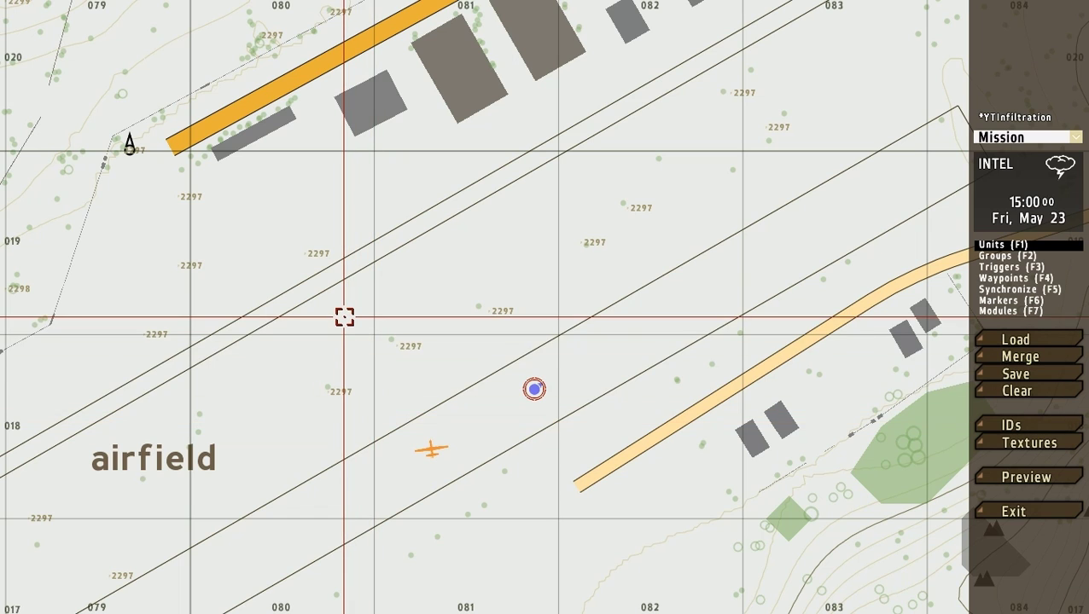
{"action": "key", "text": "ctrl+v"}
{"action": "key", "text": "ctrl+v"}
{"action": "key", "text": "ctrl+v"}
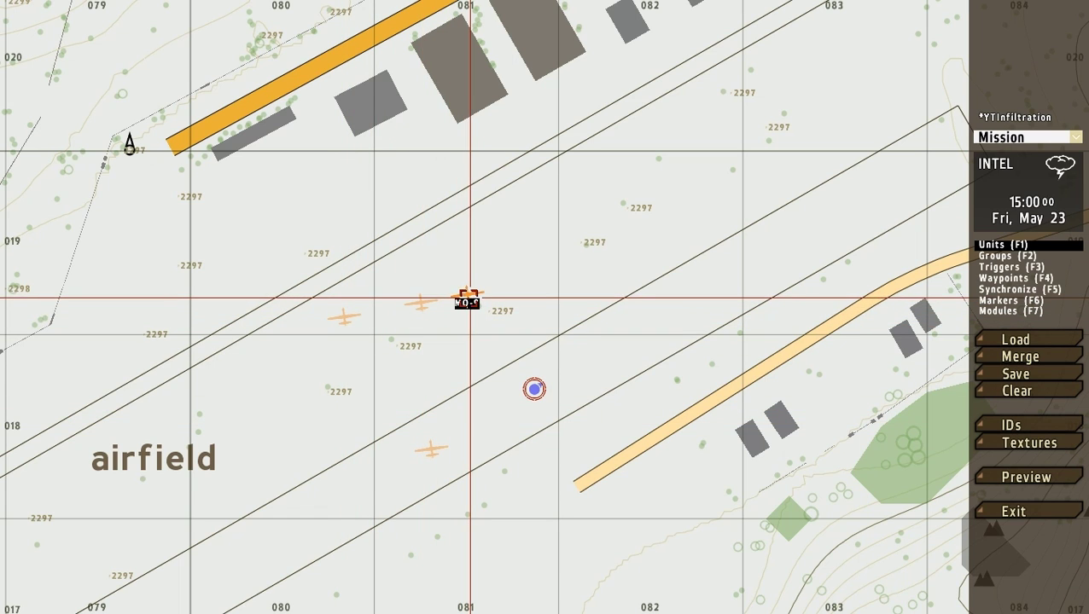
{"action": "key", "text": "ctrl+v"}
{"action": "left_click_drag", "start_coordinate": [701, 200], "coordinate": [410, 309]}
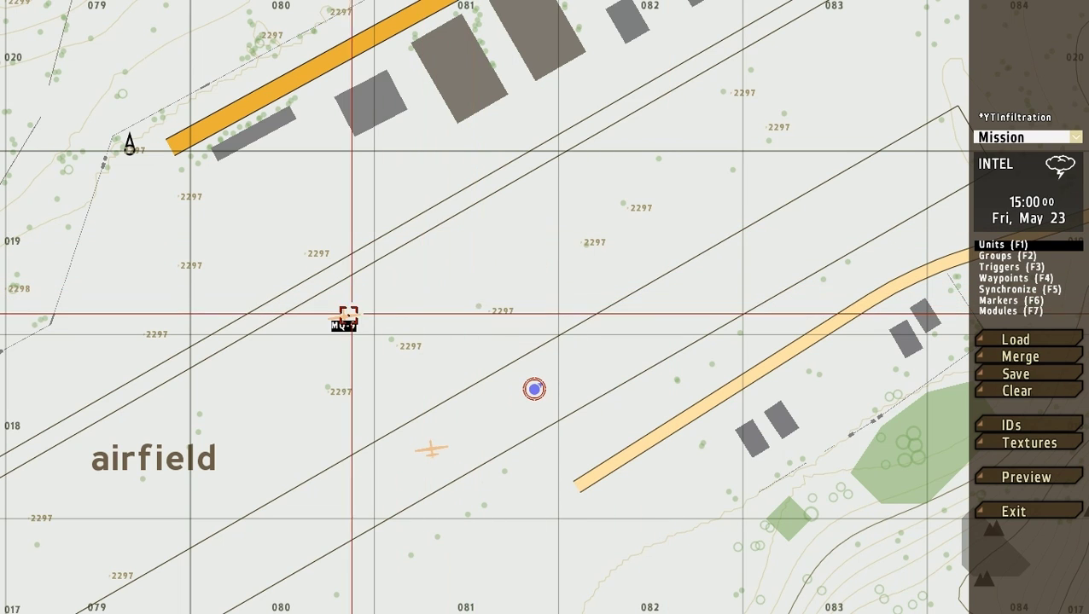
Step: Insert a row of non-playable BLUFOR USMC riflemen northwest of the player unit, one after another
{"action": "double_click", "coordinate": [361, 344]}
{"action": "key", "text": "Return"}
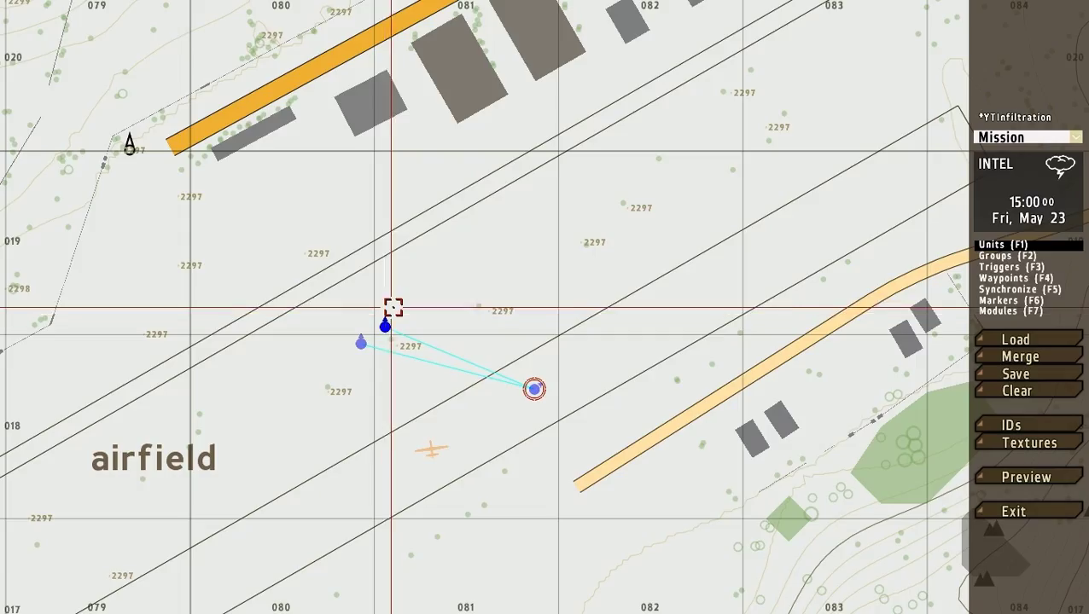
{"action": "double_click", "coordinate": [398, 299]}
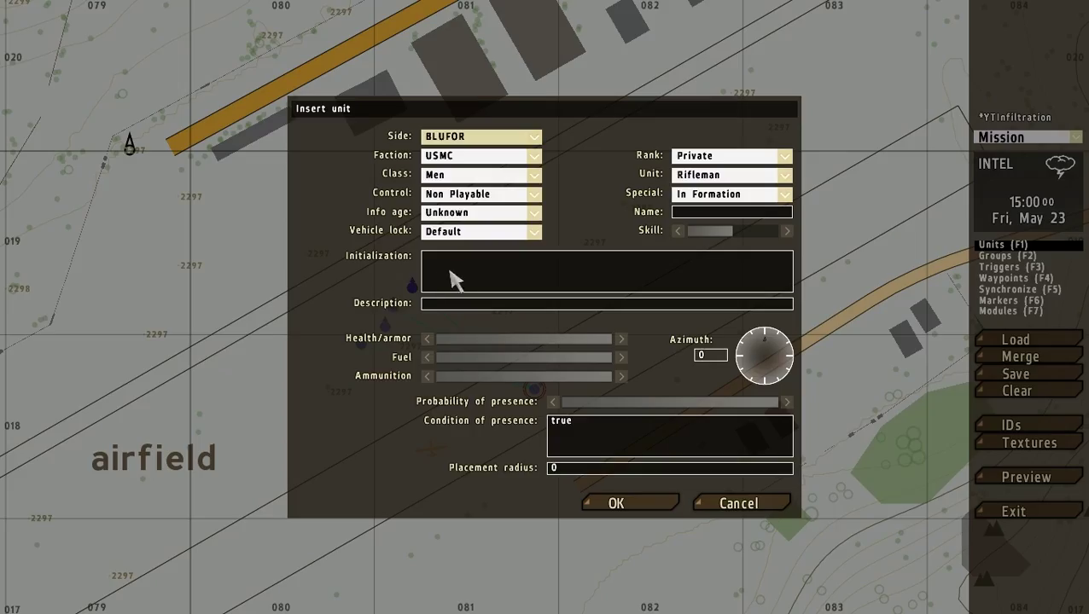
{"action": "key", "text": "Return"}
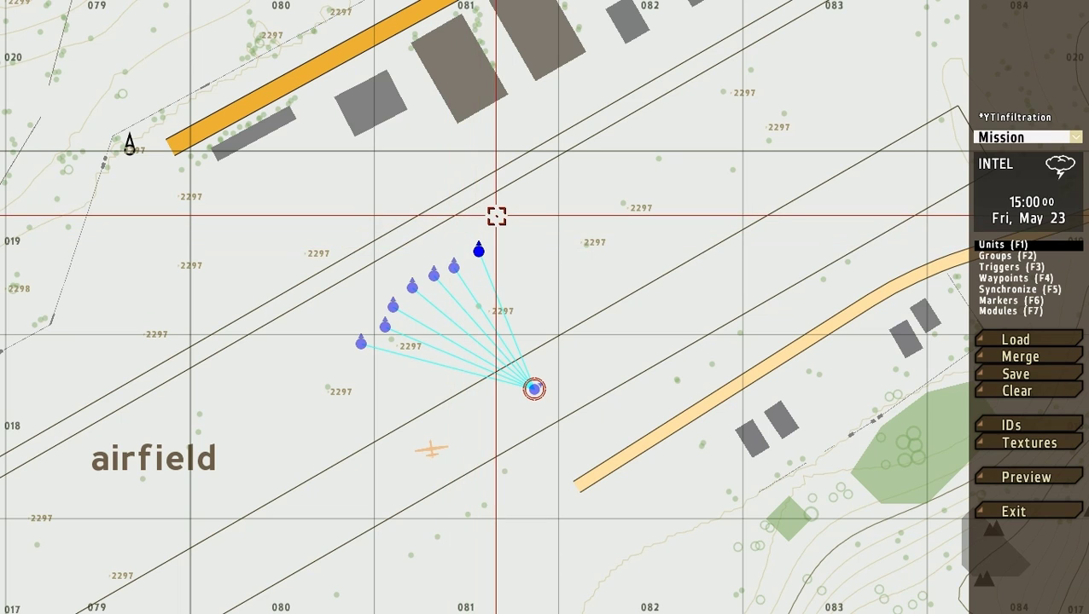
Step: Delete the row of added riflemen one by one, keeping the player unit and the aircraft
{"action": "key", "text": "Delete"}
{"action": "key", "text": "Delete"}
{"action": "key", "text": "Delete"}
{"action": "key", "text": "Delete"}
{"action": "key", "text": "Delete"}
{"action": "key", "text": "Delete"}
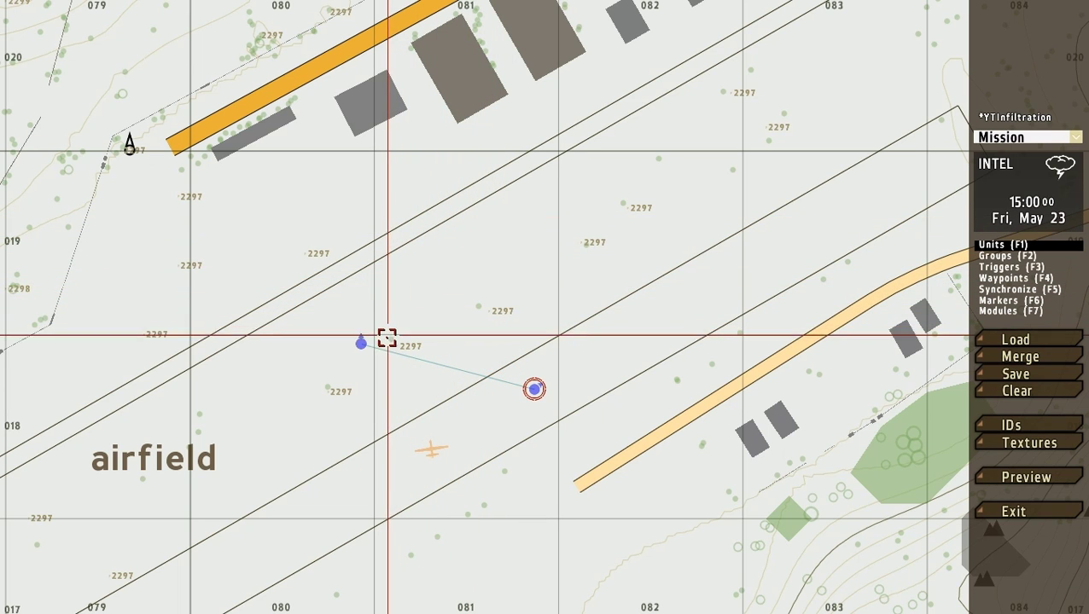
{"action": "key", "text": "Delete"}
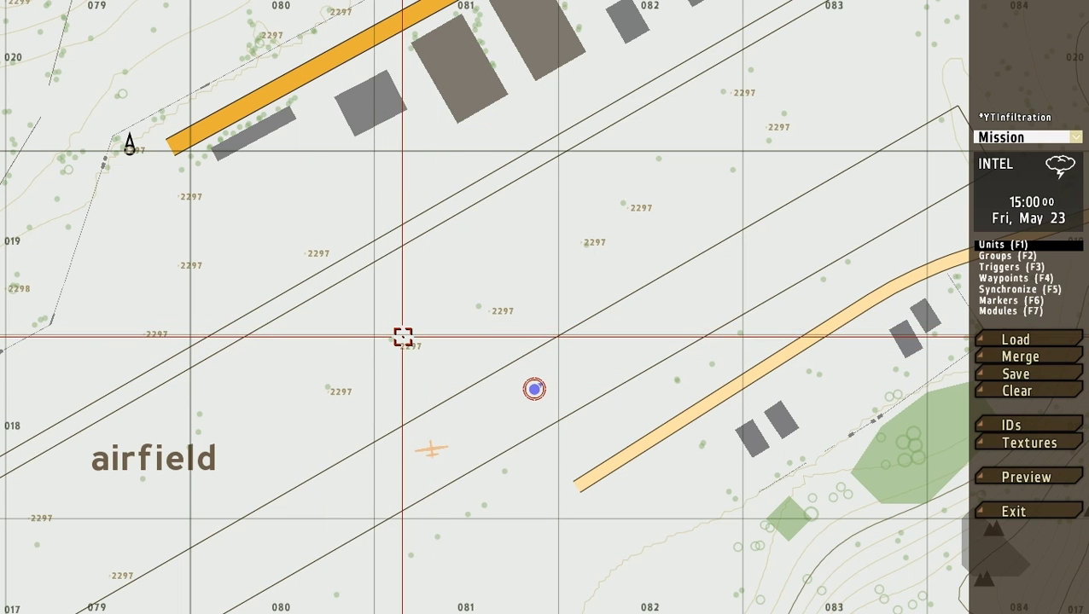
Step: Insert a single rifleman northwest of the player unit, near the narrow taxiway
{"action": "double_click", "coordinate": [352, 314]}
{"action": "key", "text": "Return"}
{"action": "key", "text": "F2"}
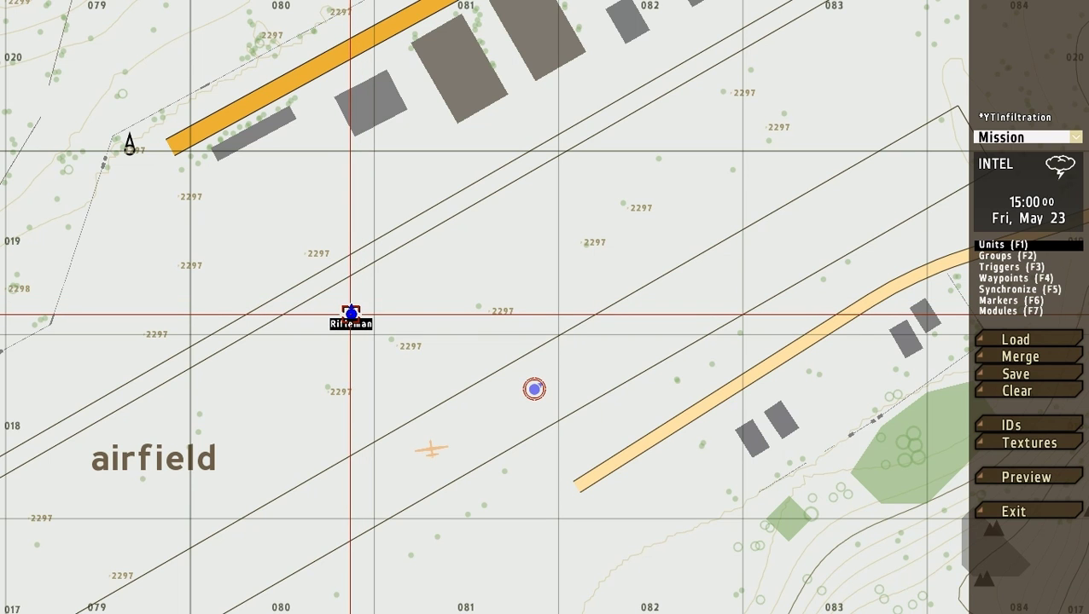
Step: Paste many copies of the rifleman across the airfield and delete them all with area selections
{"action": "mouse_move", "coordinate": [350, 315]}
{"action": "left_mouse_down"}
{"action": "mouse_move", "coordinate": [488, 215]}
{"action": "mouse_move", "coordinate": [562, 142]}
{"action": "mouse_move", "coordinate": [541, 180]}
{"action": "mouse_move", "coordinate": [370, 303]}
{"action": "mouse_move", "coordinate": [535, 215]}
{"action": "mouse_move", "coordinate": [416, 334]}
{"action": "mouse_move", "coordinate": [544, 198]}
{"action": "mouse_move", "coordinate": [401, 334]}
{"action": "mouse_move", "coordinate": [576, 202]}
{"action": "mouse_move", "coordinate": [542, 260]}
{"action": "mouse_move", "coordinate": [451, 325]}
{"action": "mouse_move", "coordinate": [595, 228]}
{"action": "mouse_move", "coordinate": [444, 335]}
{"action": "mouse_move", "coordinate": [603, 220]}
{"action": "mouse_move", "coordinate": [509, 304]}
{"action": "mouse_move", "coordinate": [620, 220]}
{"action": "mouse_move", "coordinate": [481, 219]}
{"action": "mouse_move", "coordinate": [607, 303]}
{"action": "mouse_move", "coordinate": [561, 282]}
{"action": "left_mouse_up"}
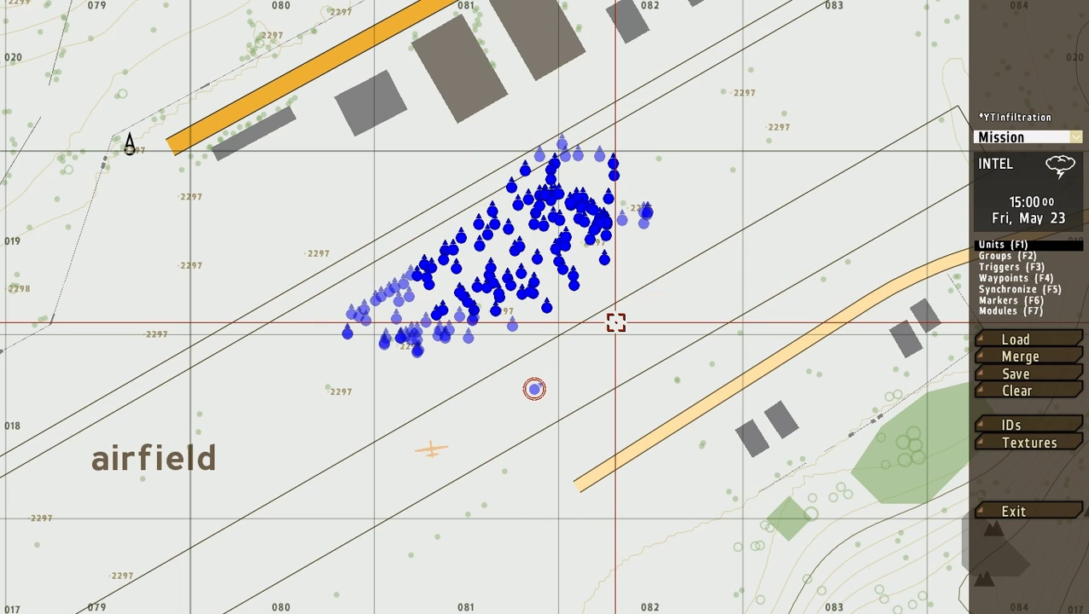
{"action": "left_click_drag", "start_coordinate": [616, 323], "coordinate": [614, 323]}
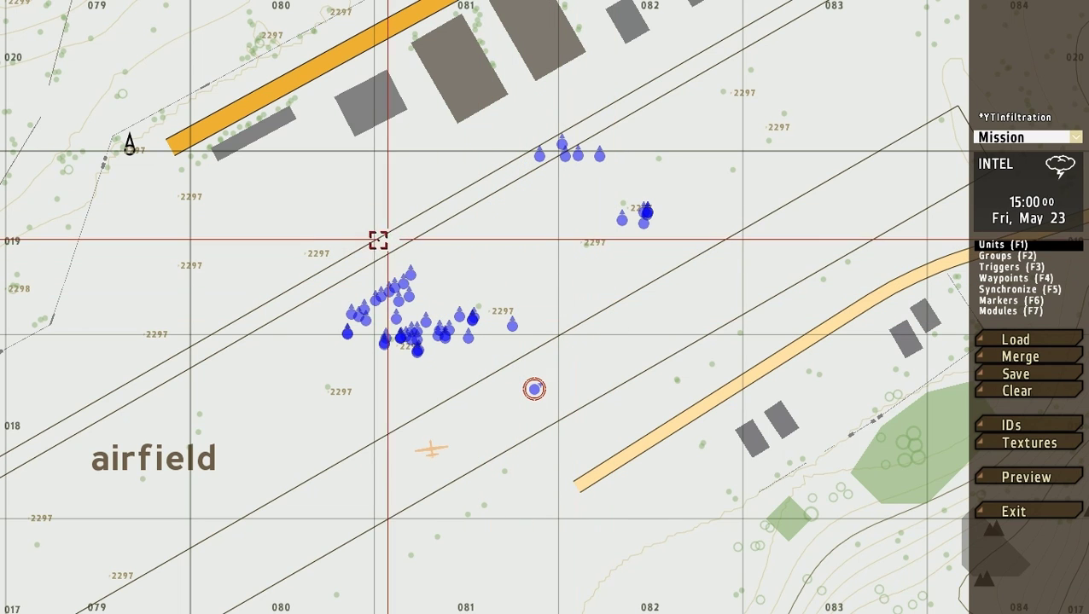
{"action": "left_click_drag", "start_coordinate": [308, 231], "coordinate": [527, 359]}
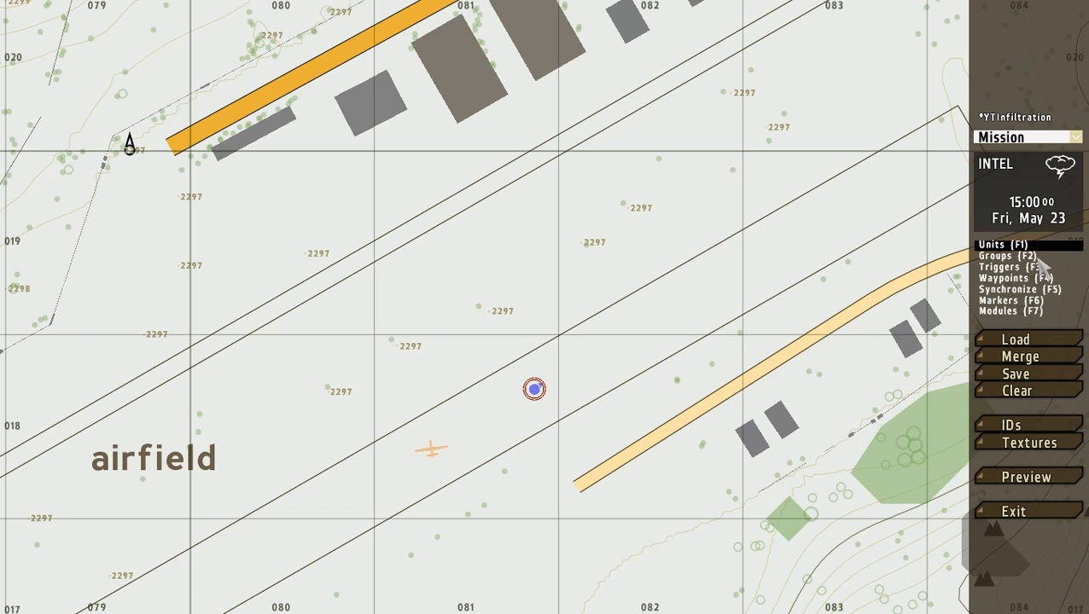
Step: Insert a BLUFOR U.S. Army infantry group of the Team (AT) type north of the player unit on the airfield
{"action": "double_click", "coordinate": [506, 243]}
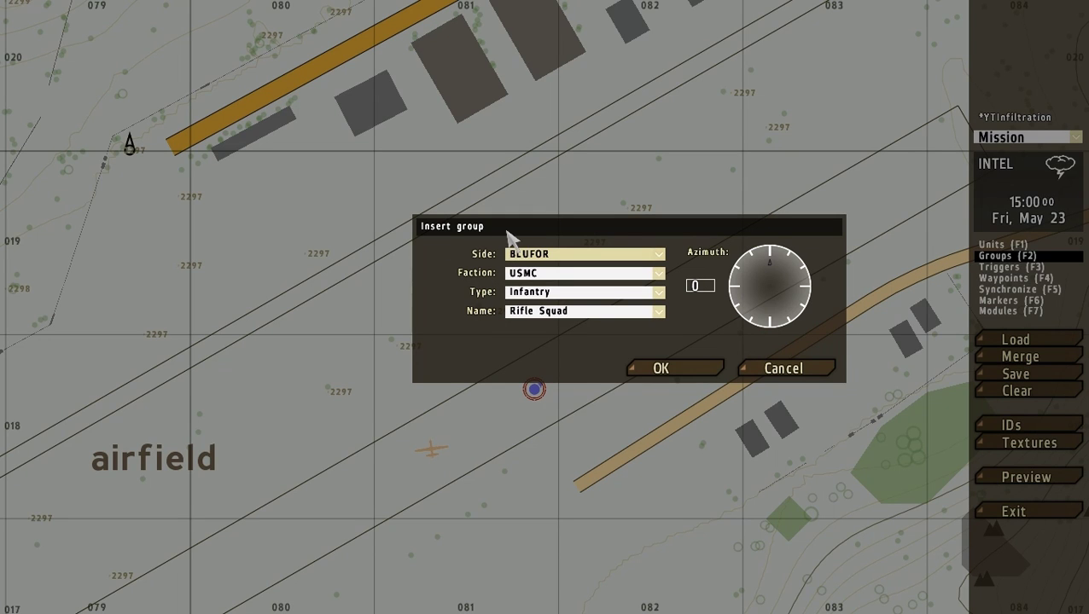
{"action": "left_click", "coordinate": [537, 254]}
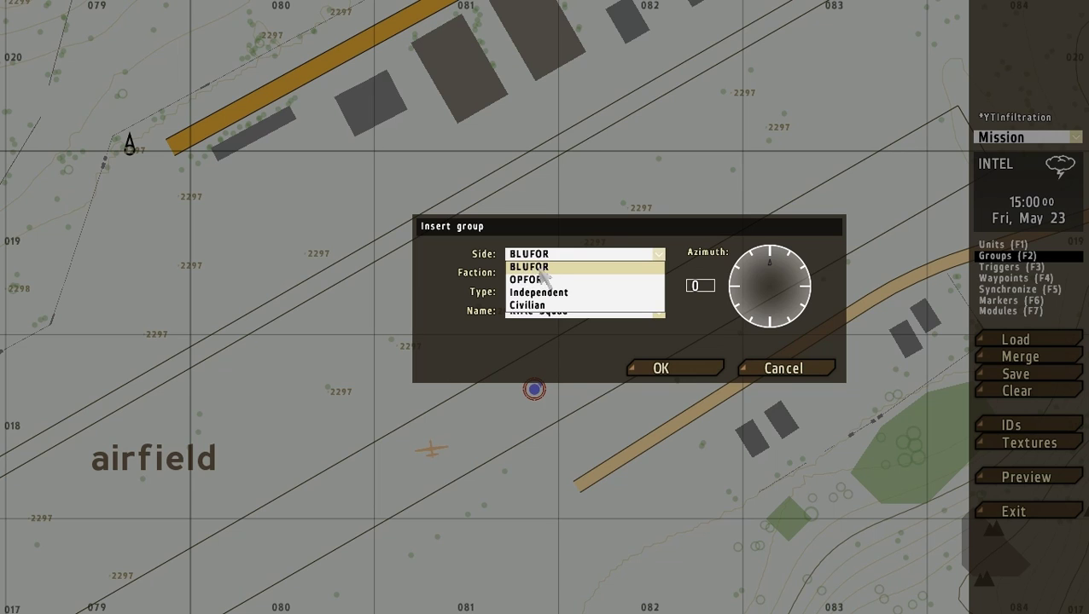
{"action": "left_click", "coordinate": [537, 267]}
{"action": "left_click", "coordinate": [525, 273]}
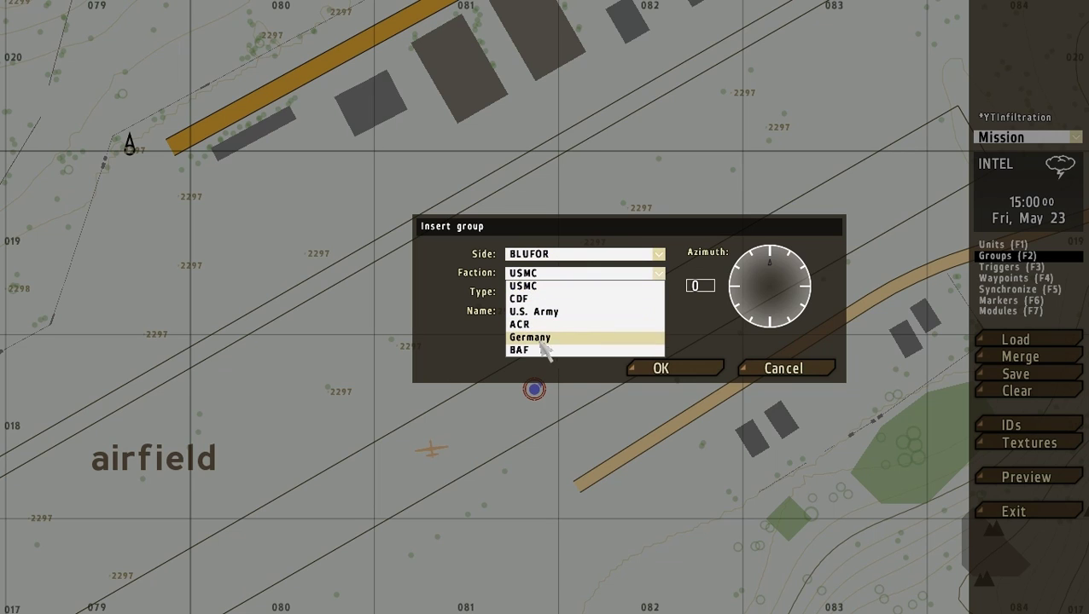
{"action": "left_click", "coordinate": [527, 312]}
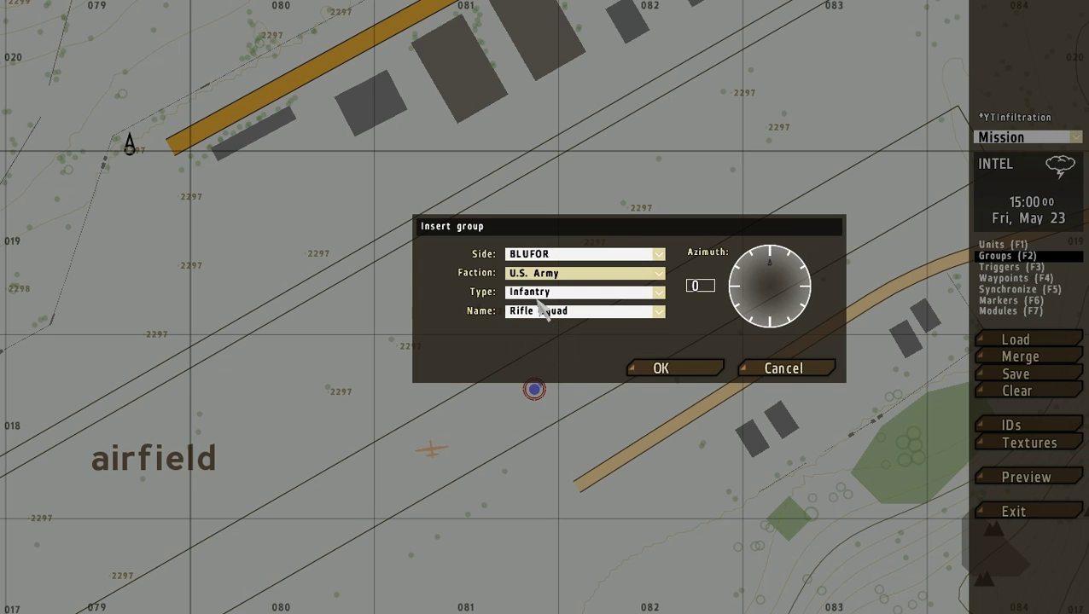
{"action": "left_click", "coordinate": [544, 294]}
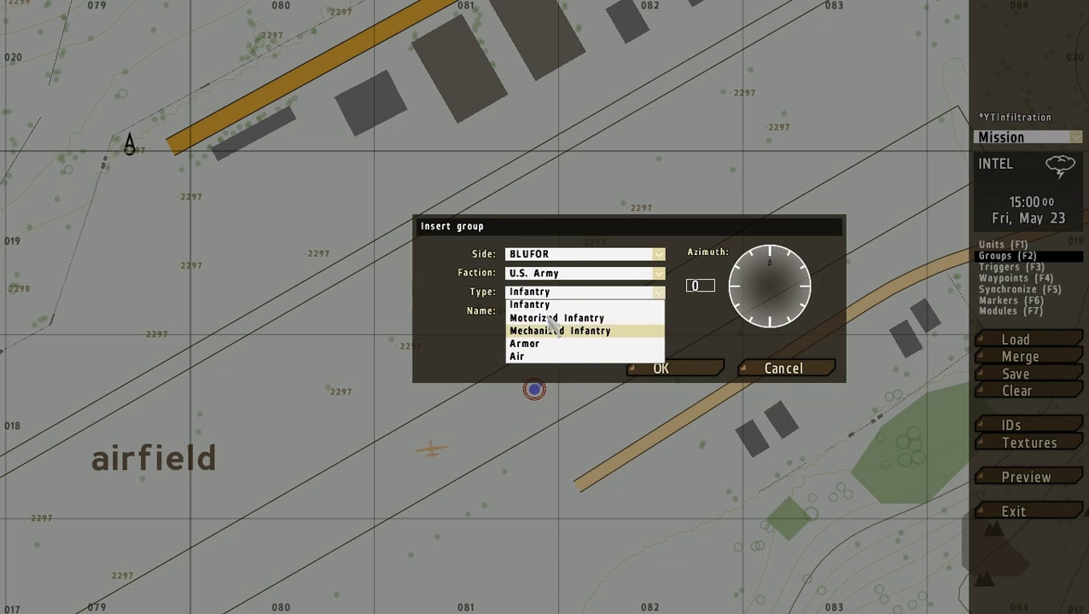
{"action": "left_click", "coordinate": [547, 306]}
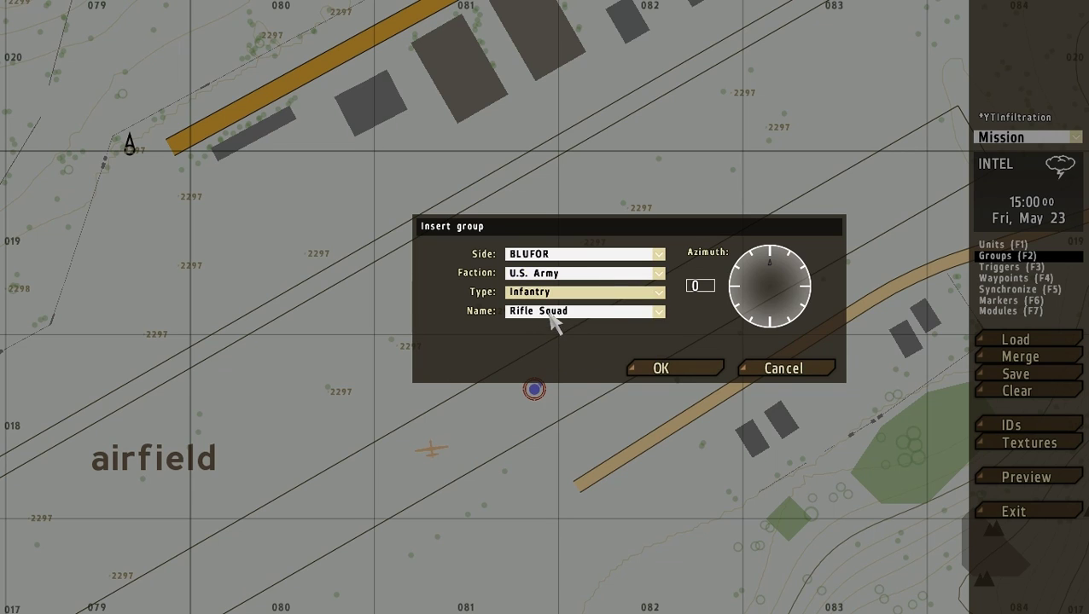
{"action": "left_click", "coordinate": [550, 312]}
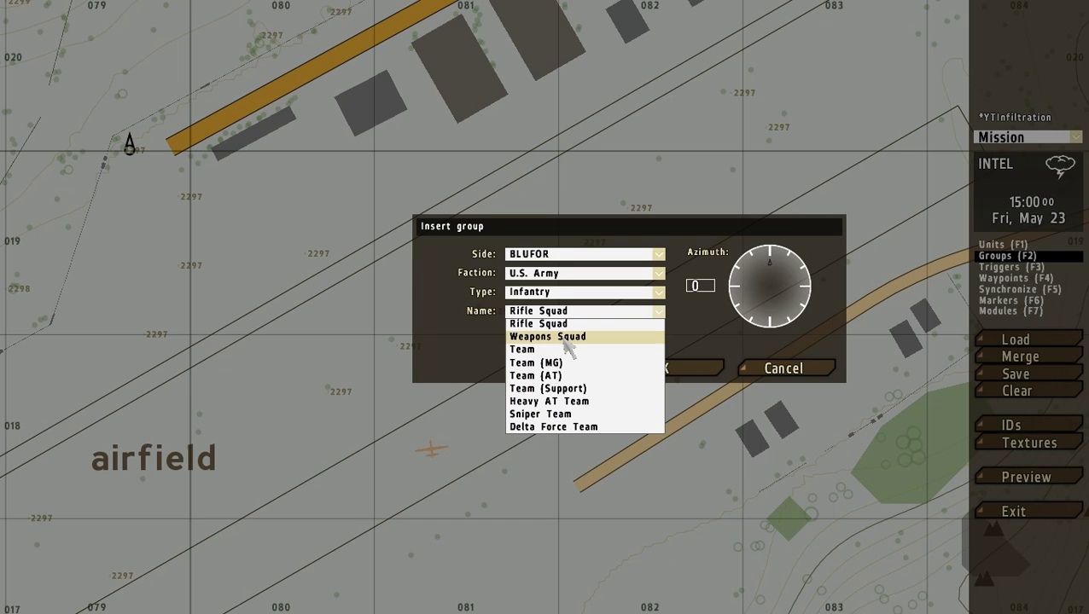
{"action": "left_click", "coordinate": [546, 375]}
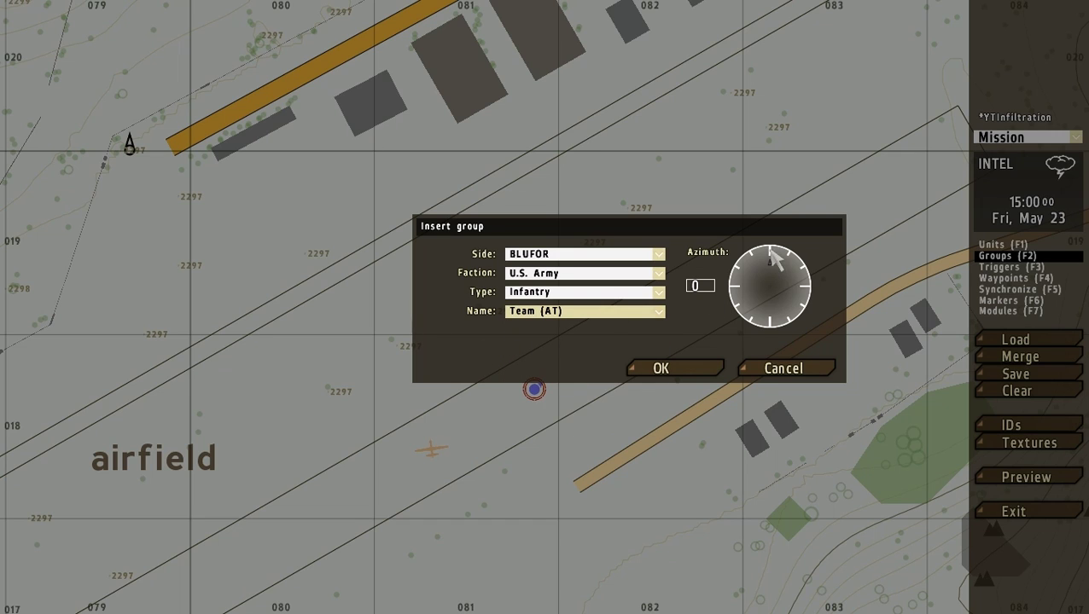
{"action": "left_click", "coordinate": [673, 377]}
Step: Select all four members of the AT team and move them together slightly southeast as units
{"action": "scroll", "coordinate": [512, 230], "scroll_direction": "up", "scroll_amount": 6}
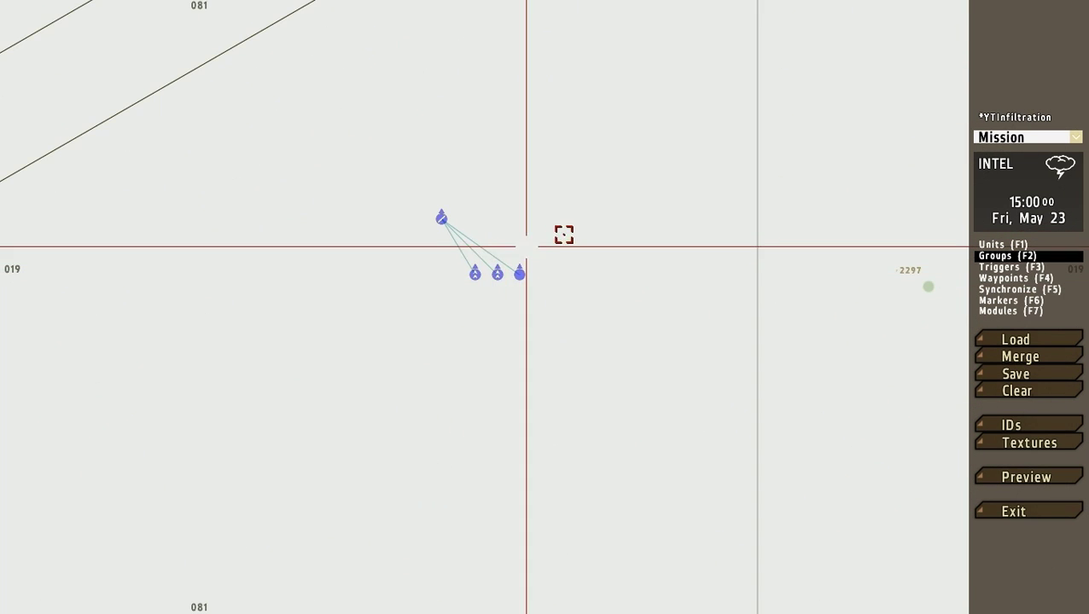
{"action": "right_click_drag", "start_coordinate": [488, 239], "coordinate": [507, 318]}
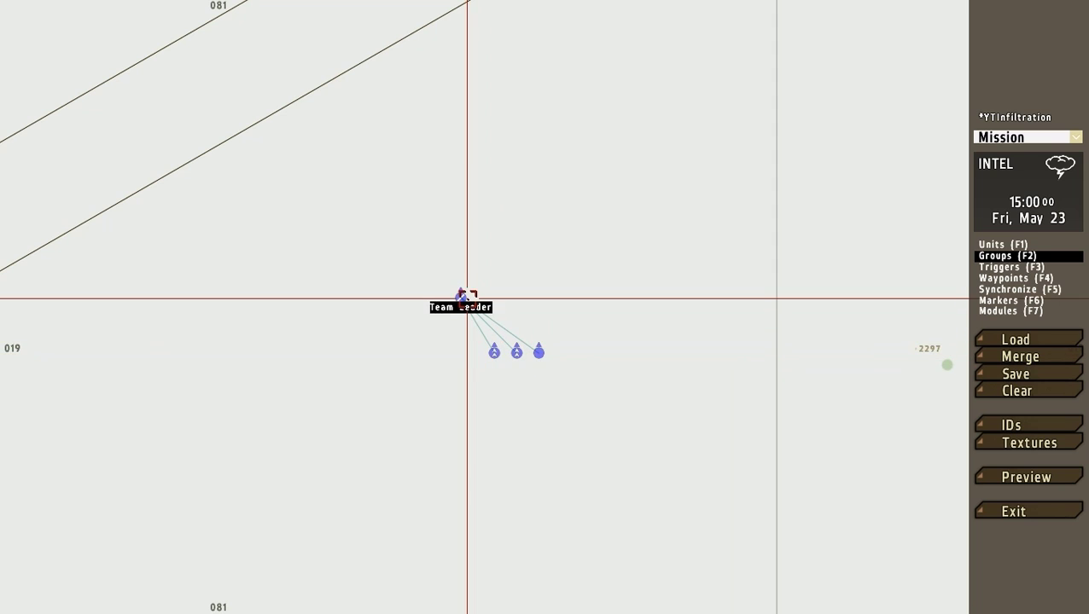
{"action": "scroll", "coordinate": [472, 273], "scroll_direction": "down", "scroll_amount": 2}
{"action": "left_click_drag", "start_coordinate": [442, 264], "coordinate": [551, 347]}
{"action": "scroll", "coordinate": [513, 167], "scroll_direction": "down", "scroll_amount": 3}
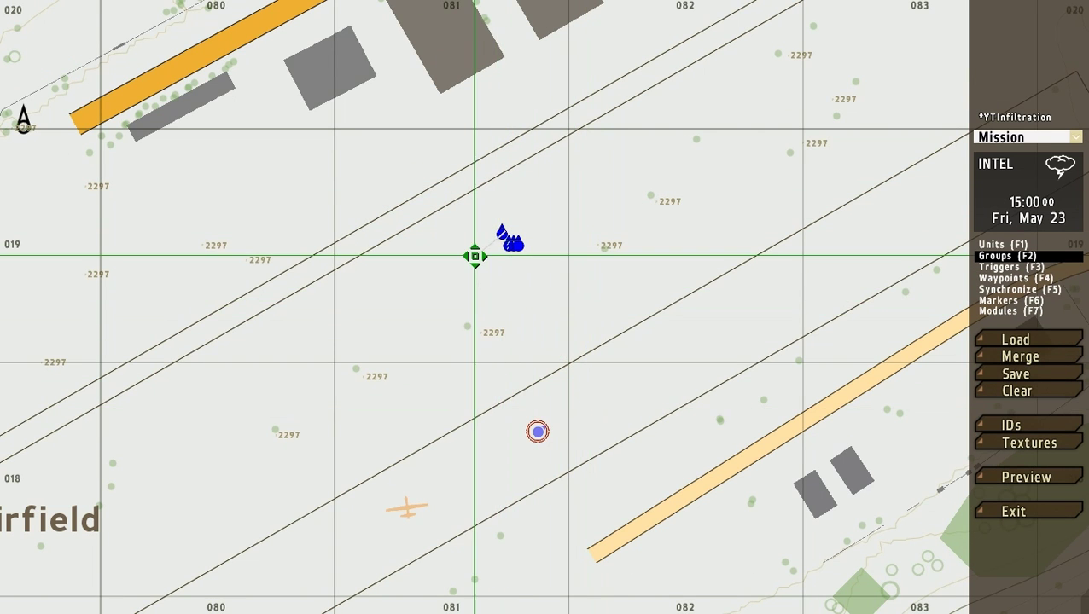
{"action": "key", "text": "F1"}
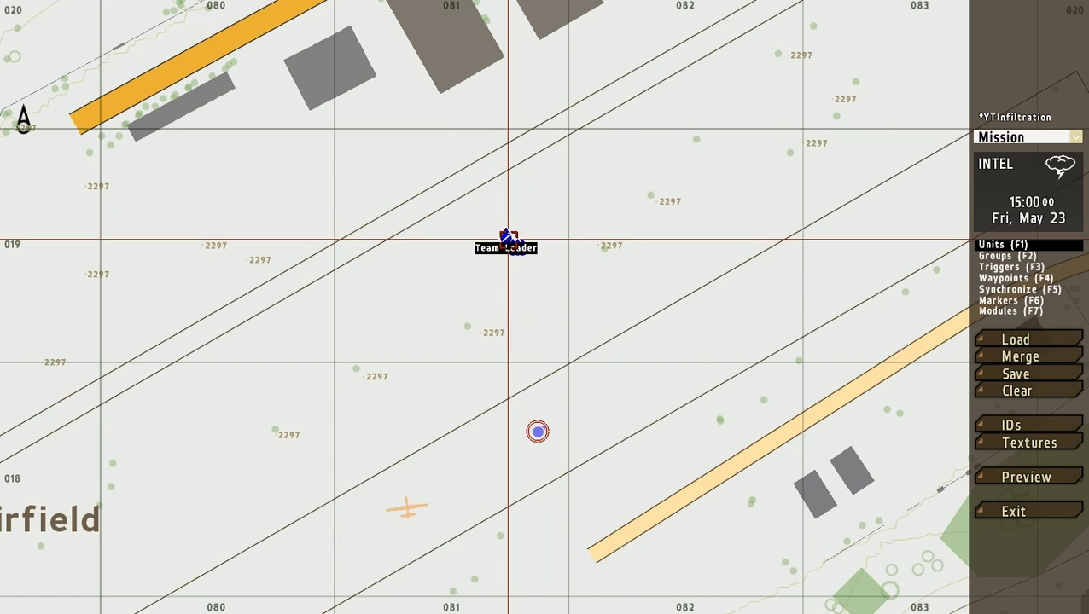
{"action": "left_click_drag", "start_coordinate": [508, 240], "coordinate": [533, 262]}
{"action": "scroll", "coordinate": [533, 262], "scroll_direction": "up", "scroll_amount": 3}
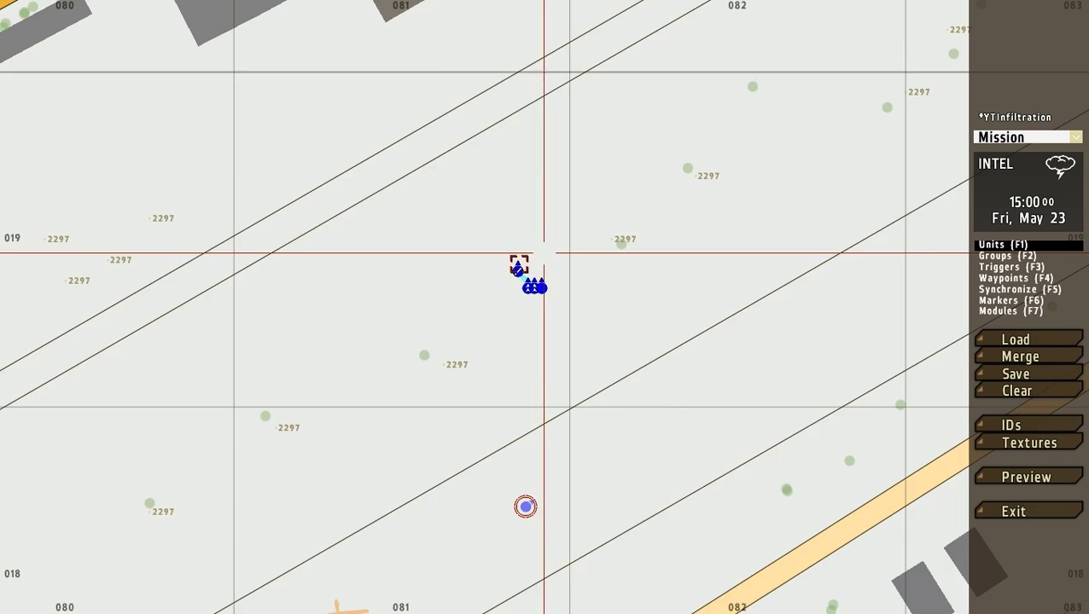
{"action": "scroll", "coordinate": [513, 268], "scroll_direction": "up", "scroll_amount": 3}
Step: Move the whole AT team south so that it stands just east of the player unit
{"action": "key", "text": "F2"}
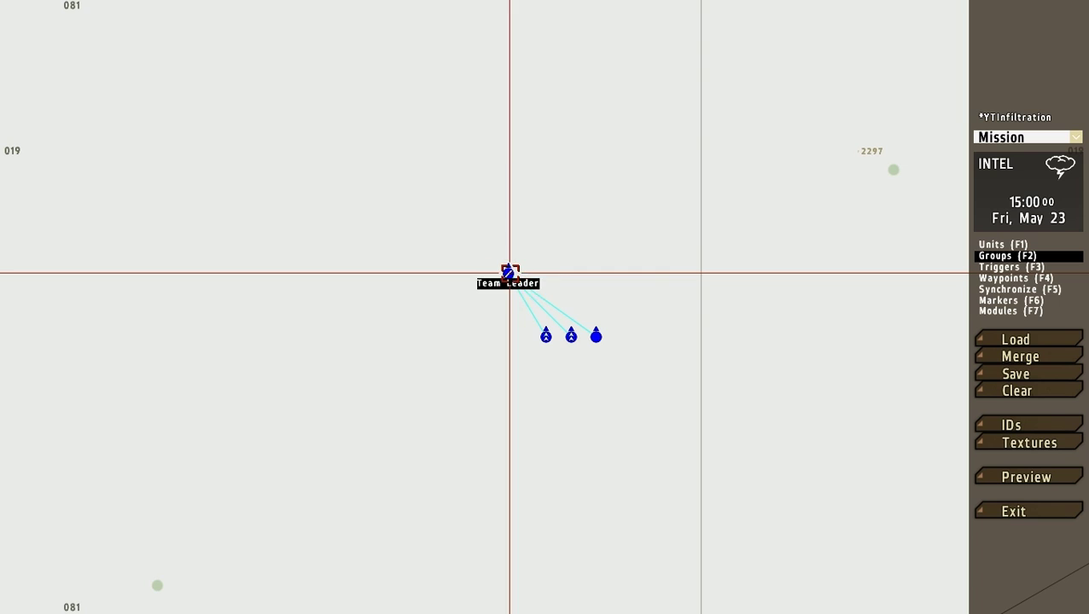
{"action": "left_click_drag", "start_coordinate": [510, 274], "coordinate": [418, 299]}
{"action": "scroll", "coordinate": [418, 299], "scroll_direction": "down", "scroll_amount": 5}
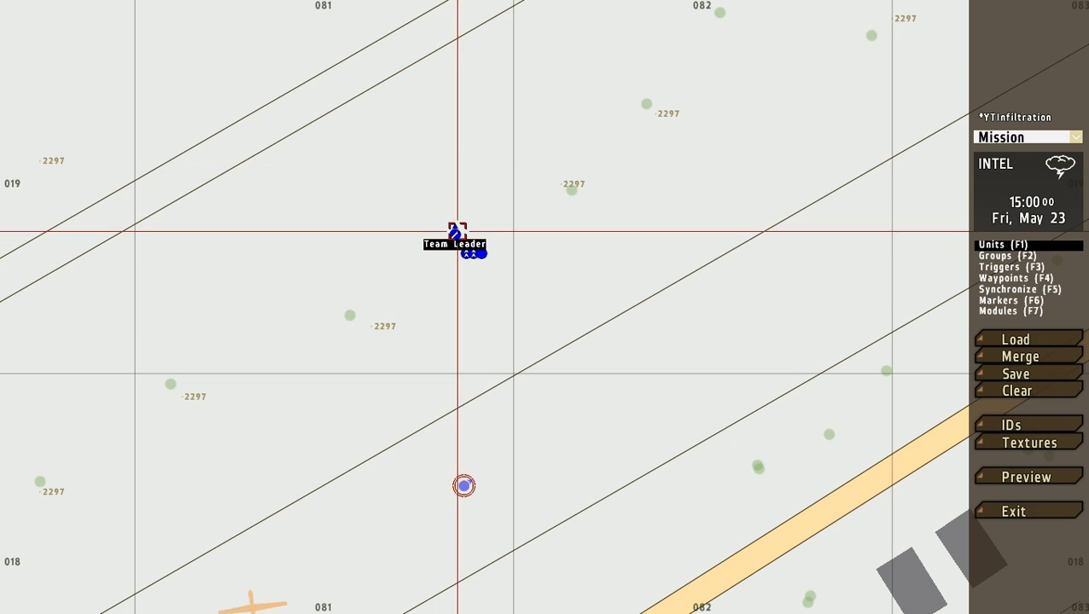
{"action": "left_click_drag", "start_coordinate": [455, 235], "coordinate": [512, 462]}
{"action": "right_click_drag", "start_coordinate": [512, 462], "coordinate": [534, 379]}
{"action": "scroll", "coordinate": [546, 431], "scroll_direction": "up", "scroll_amount": 5}
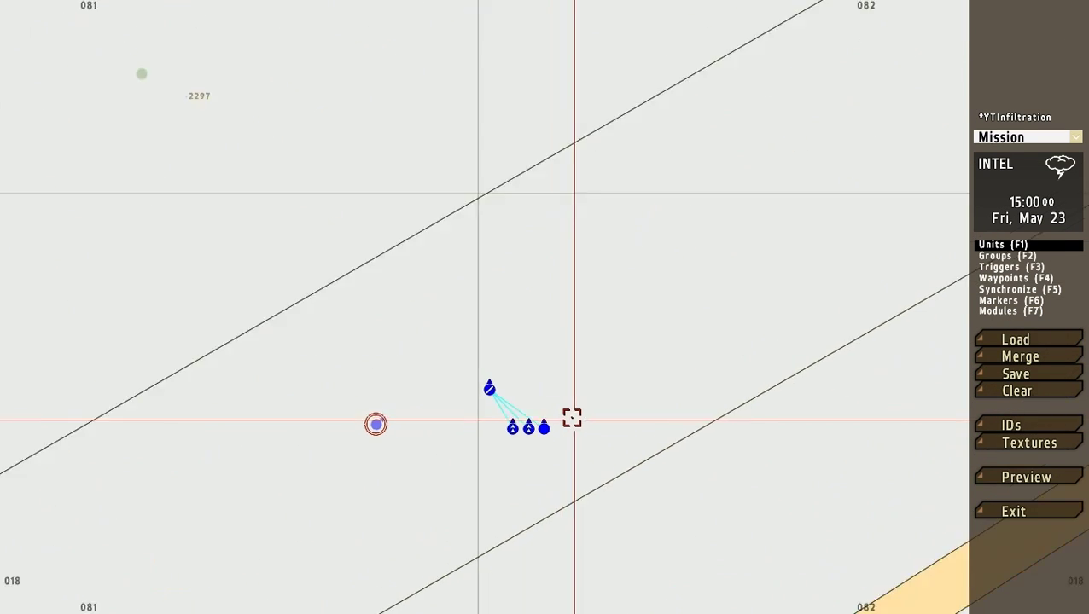
Step: Ungroup the AT team by detaching its members from the team leader
{"action": "left_click_drag", "start_coordinate": [479, 386], "coordinate": [476, 306]}
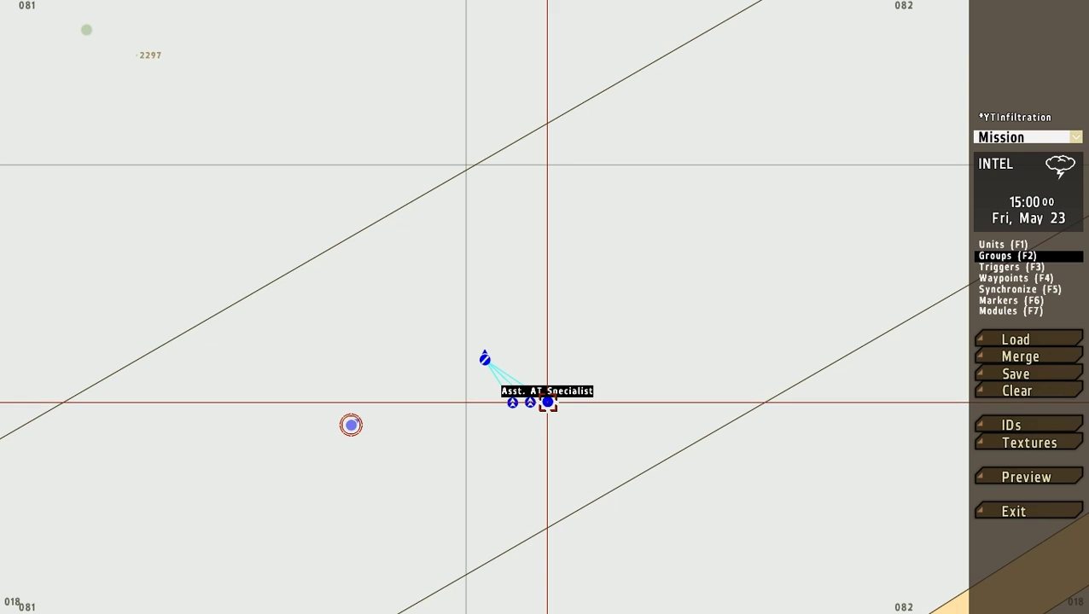
{"action": "left_click_drag", "start_coordinate": [547, 401], "coordinate": [568, 362]}
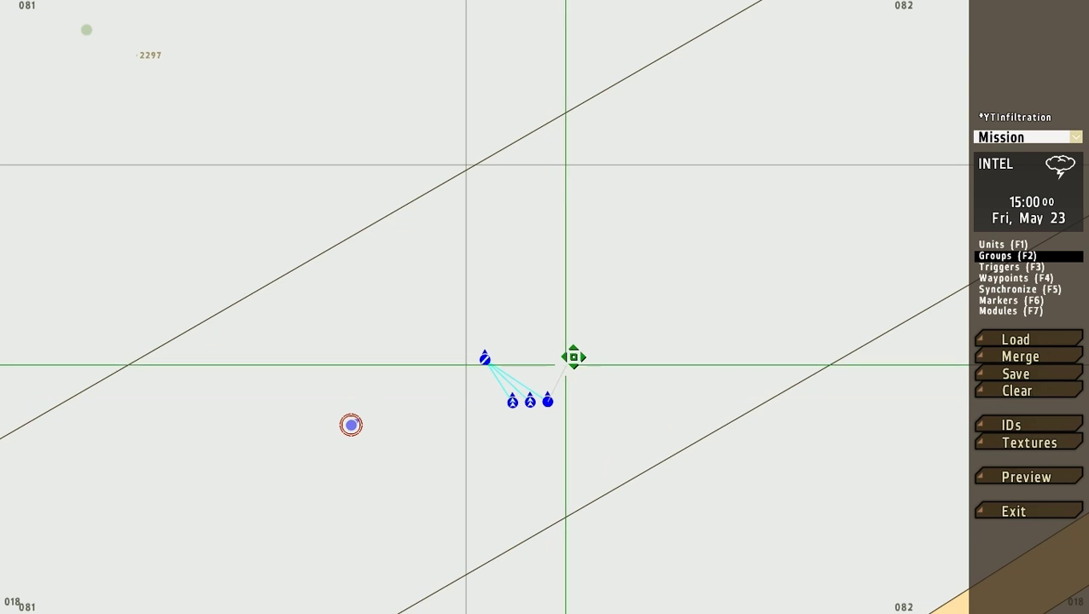
{"action": "left_click_drag", "start_coordinate": [690, 333], "coordinate": [722, 341]}
{"action": "left_click_drag", "start_coordinate": [530, 401], "coordinate": [421, 573]}
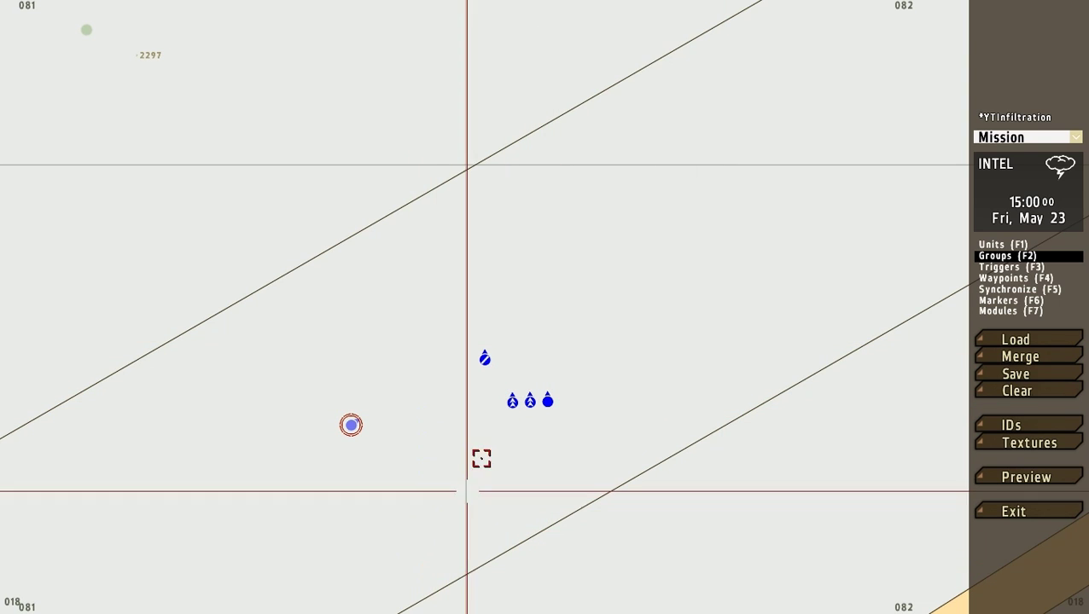
Step: Regroup the three AT specialists with the team leader
{"action": "scroll", "coordinate": [496, 418], "scroll_direction": "up", "scroll_amount": 2}
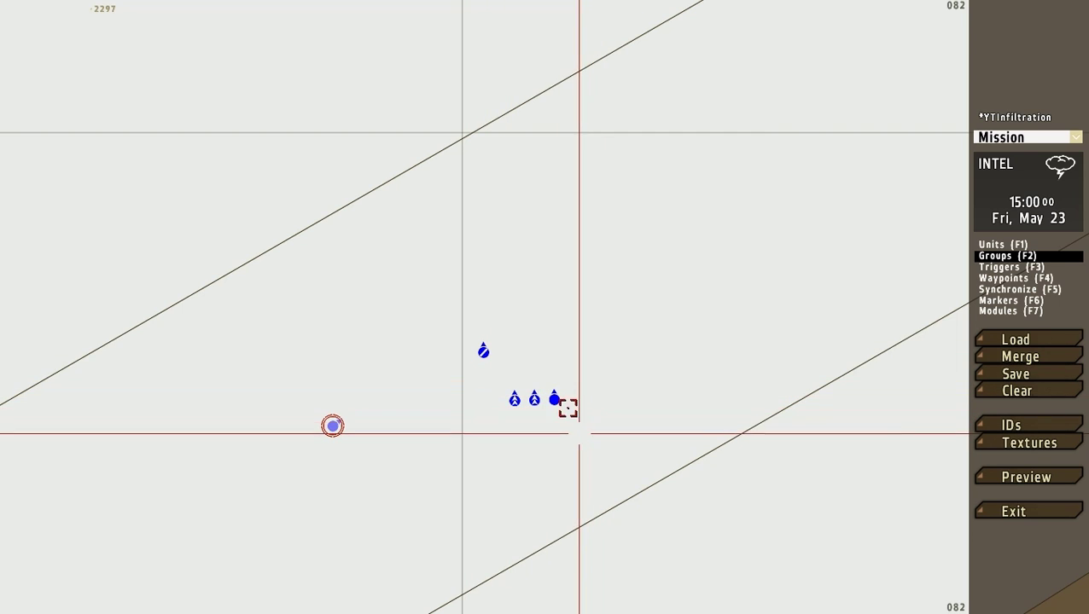
{"action": "scroll", "coordinate": [557, 399], "scroll_direction": "up", "scroll_amount": 1}
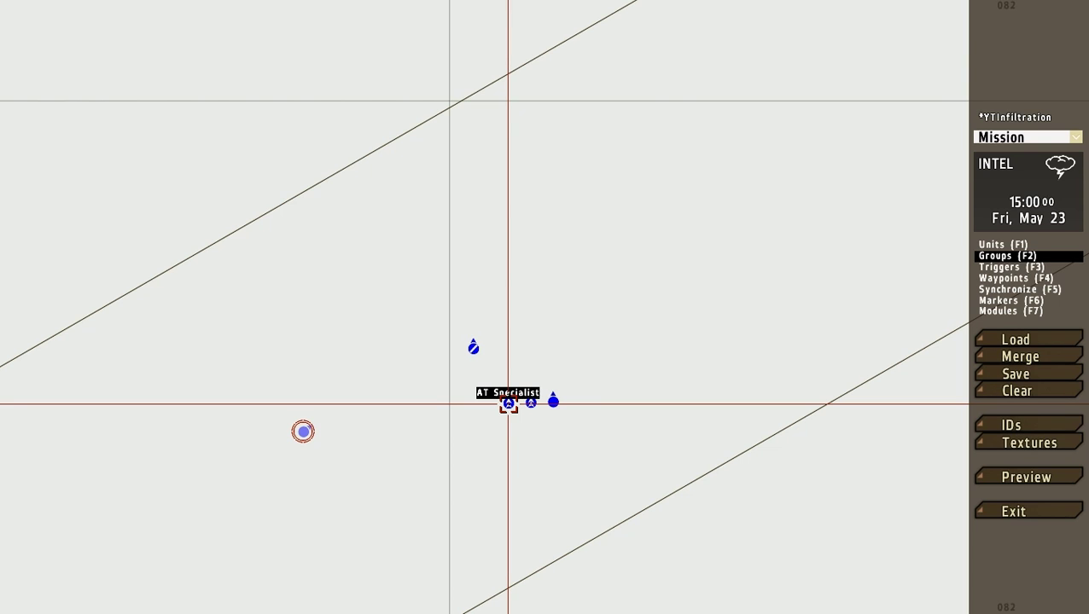
{"action": "left_click_drag", "start_coordinate": [485, 411], "coordinate": [465, 369]}
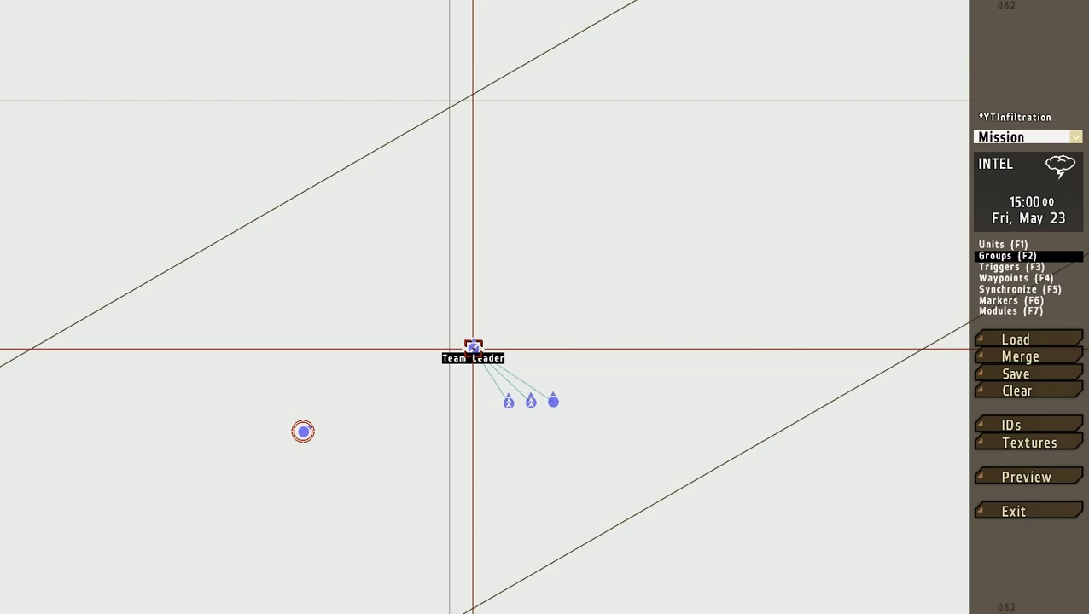
Step: Set the team leader's rank to Private
{"action": "double_click", "coordinate": [473, 348]}
{"action": "left_click", "coordinate": [721, 158]}
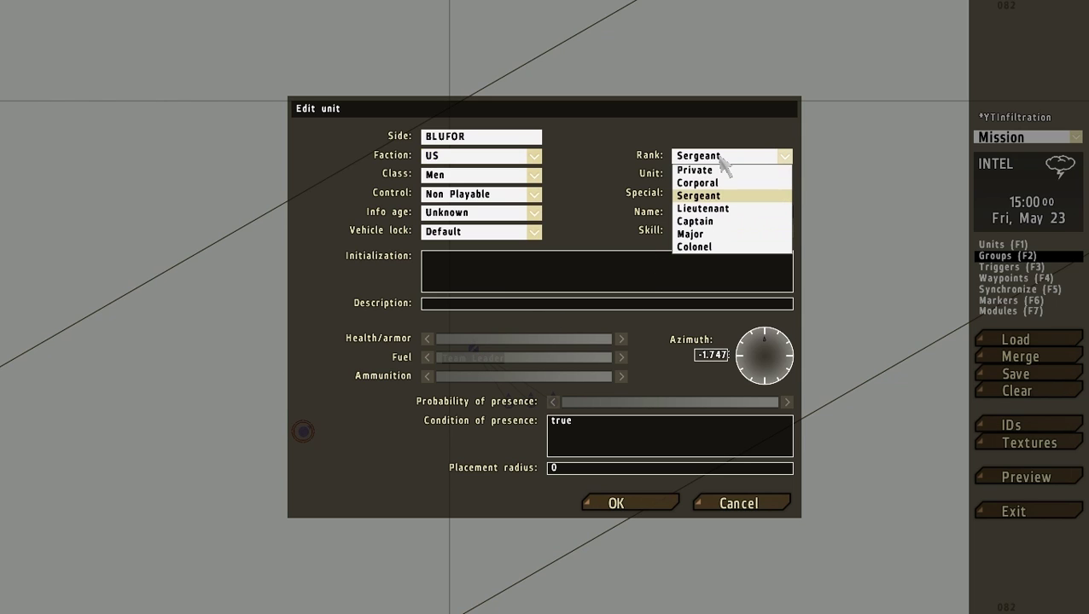
{"action": "left_click", "coordinate": [721, 159]}
{"action": "left_click", "coordinate": [739, 159]}
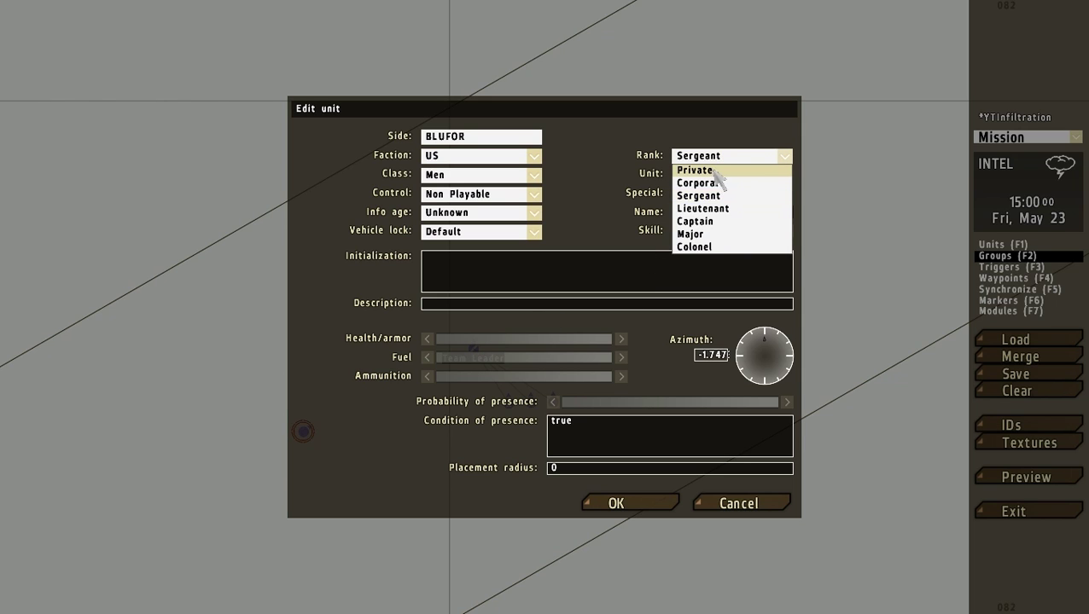
{"action": "left_click", "coordinate": [713, 171]}
{"action": "left_click", "coordinate": [630, 505]}
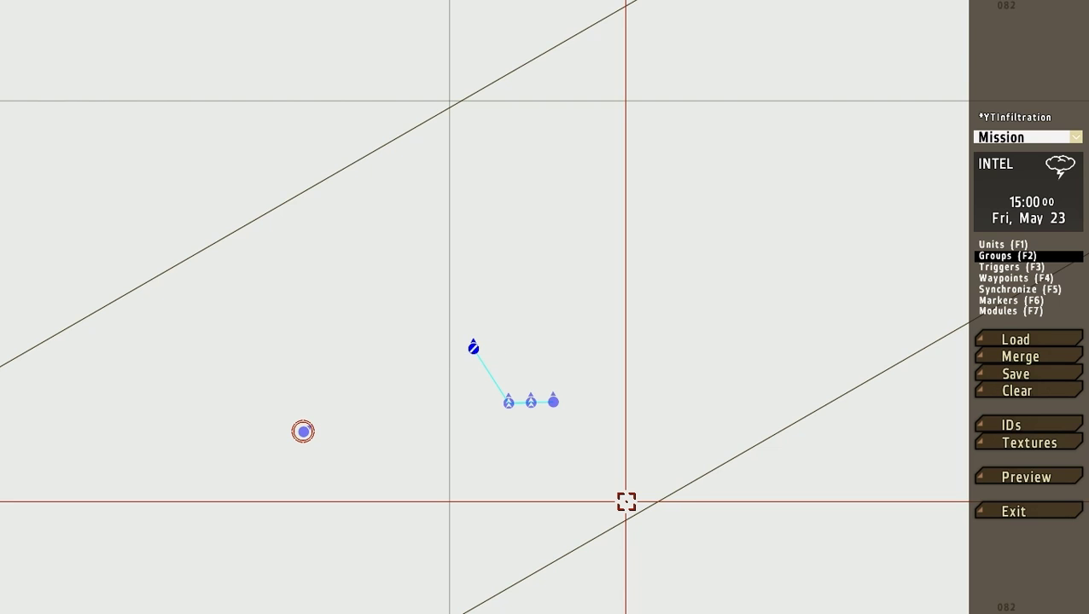
Step: Move the nearest AT specialist level with the team leader on its east side and set its rank to Private
{"action": "key", "text": "F1"}
{"action": "left_click_drag", "start_coordinate": [507, 403], "coordinate": [537, 350]}
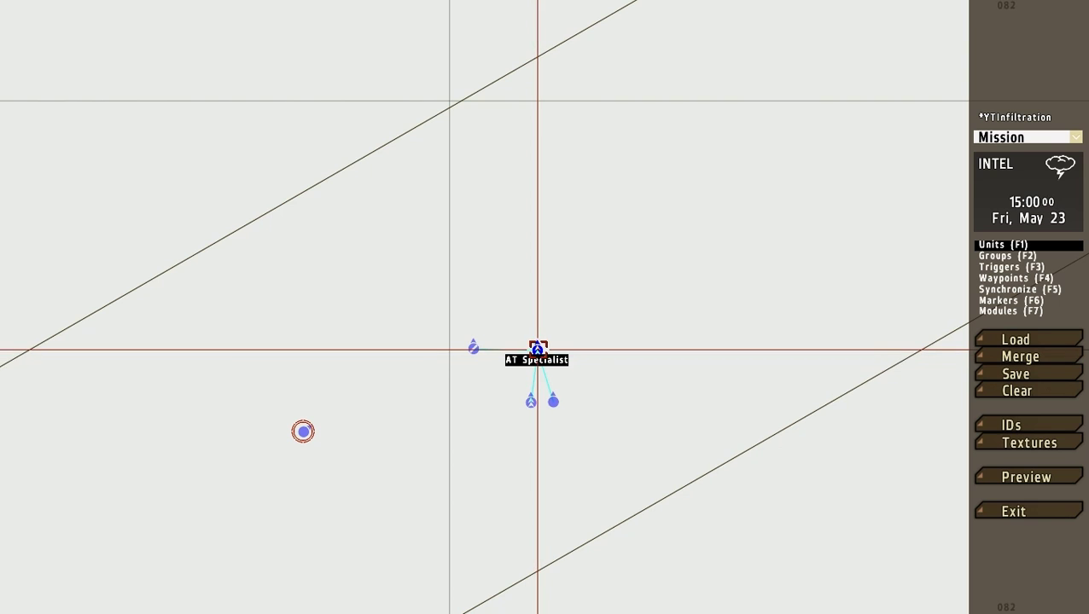
{"action": "double_click", "coordinate": [536, 350]}
{"action": "left_click", "coordinate": [729, 156]}
{"action": "left_click", "coordinate": [705, 169]}
{"action": "left_click", "coordinate": [619, 503]}
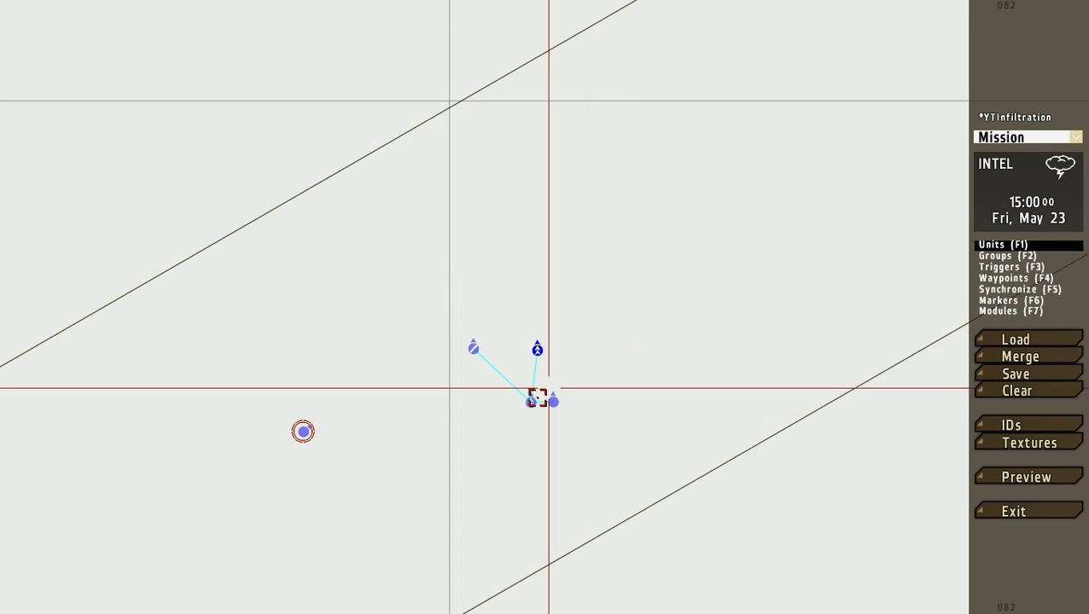
Step: Set the rank of the two remaining members at the rear of the AT team to Private
{"action": "double_click", "coordinate": [553, 402]}
{"action": "left_click", "coordinate": [705, 154]}
{"action": "left_click", "coordinate": [705, 168]}
{"action": "left_click", "coordinate": [617, 571]}
{"action": "double_click", "coordinate": [554, 405]}
{"action": "left_click", "coordinate": [698, 156]}
{"action": "left_click", "coordinate": [704, 170]}
{"action": "left_click", "coordinate": [616, 504]}
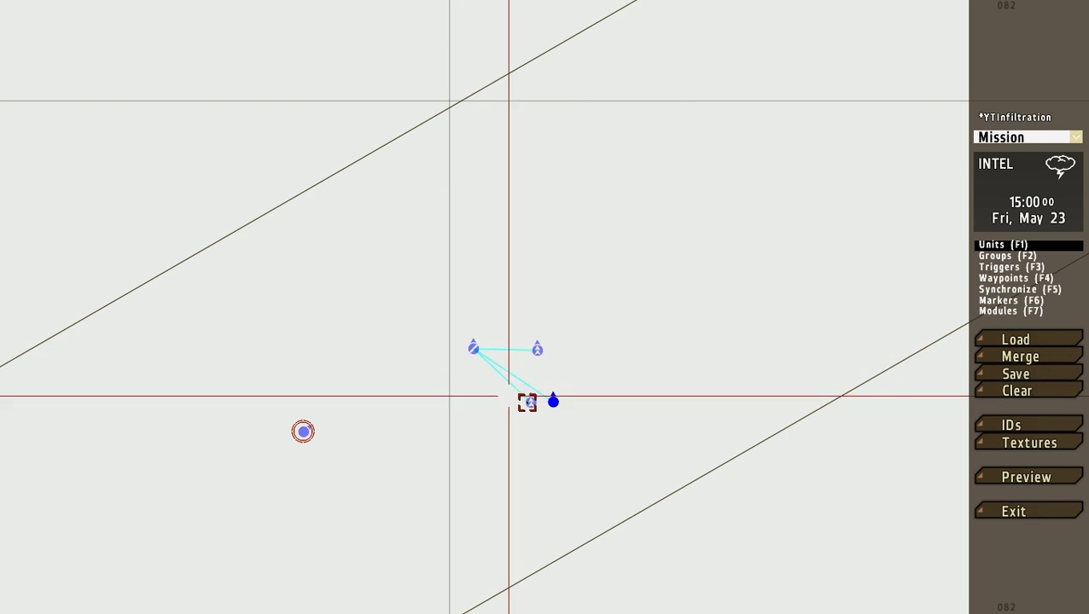
Step: Move one rear soldier directly south of the team leader, and break and redraw the group links between the team members
{"action": "left_click_drag", "start_coordinate": [529, 401], "coordinate": [480, 422]}
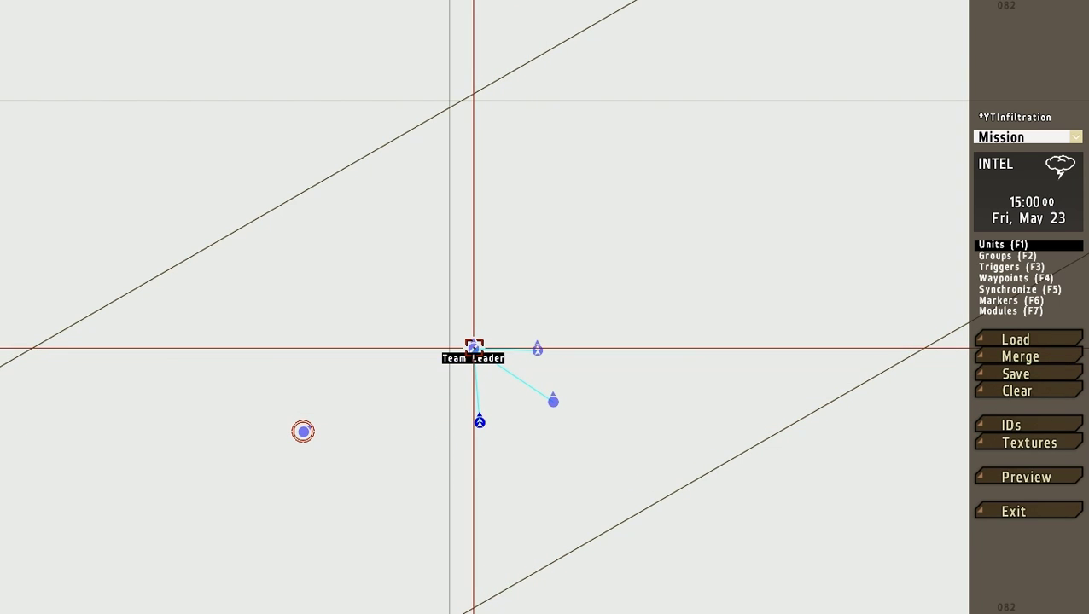
{"action": "left_click_drag", "start_coordinate": [555, 401], "coordinate": [531, 409]}
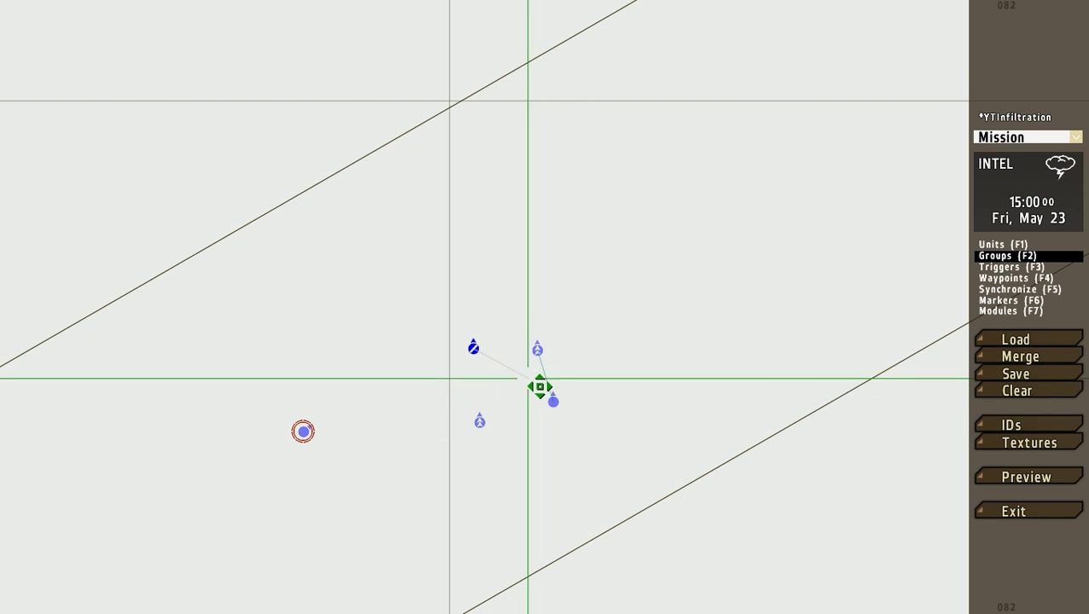
{"action": "left_click", "coordinate": [480, 417]}
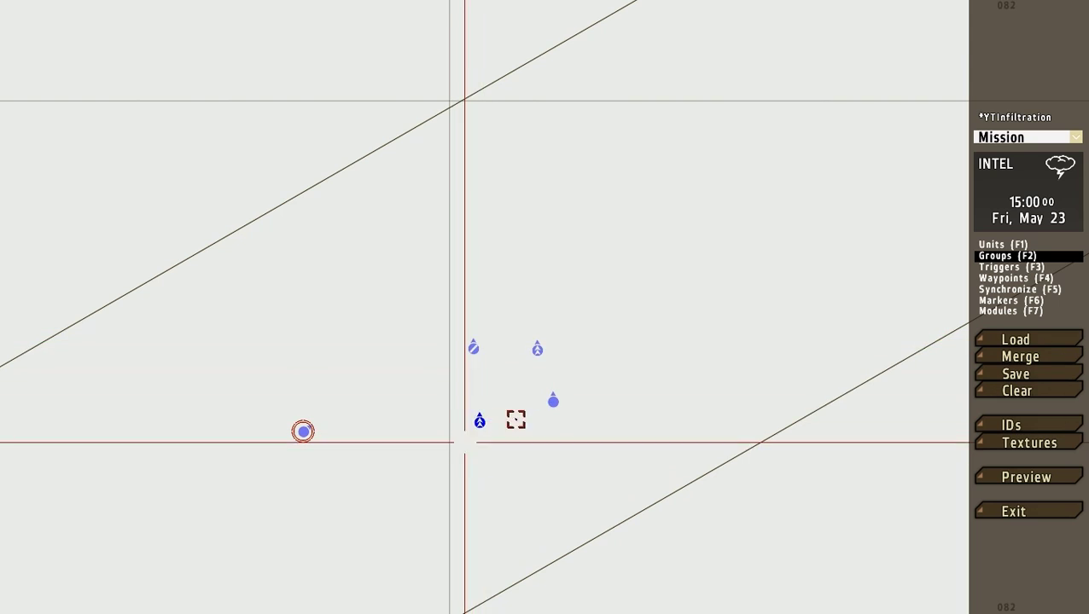
{"action": "left_click_drag", "start_coordinate": [479, 425], "coordinate": [480, 366]}
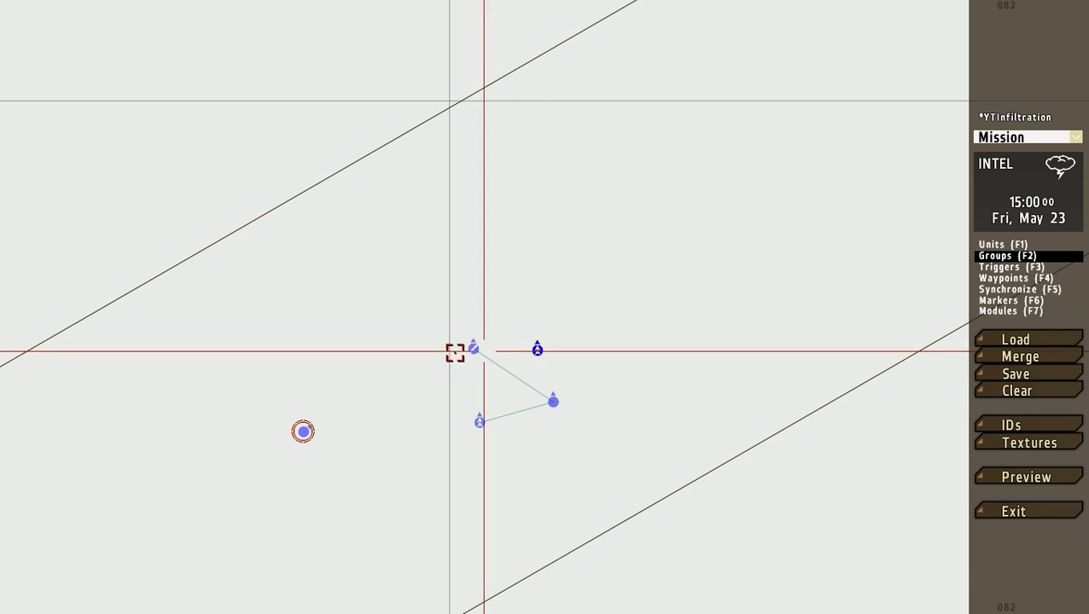
Step: Rearrange the soldiers individually so the three specialists form an east-west row southeast of the team leader
{"action": "left_click", "coordinate": [473, 346]}
{"action": "key", "text": "F1"}
{"action": "left_click_drag", "start_coordinate": [472, 357], "coordinate": [534, 389]}
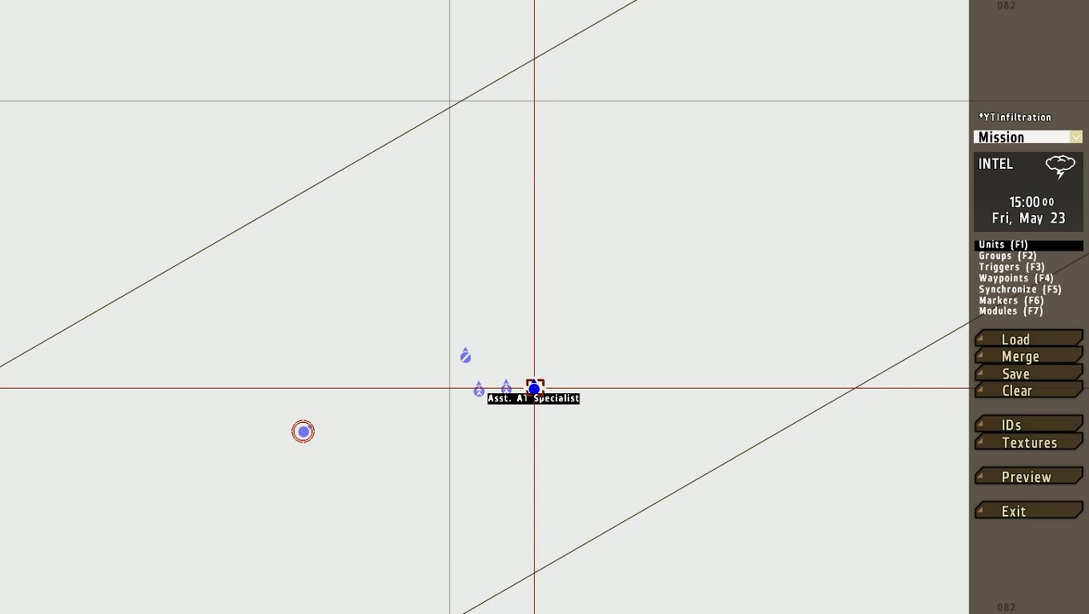